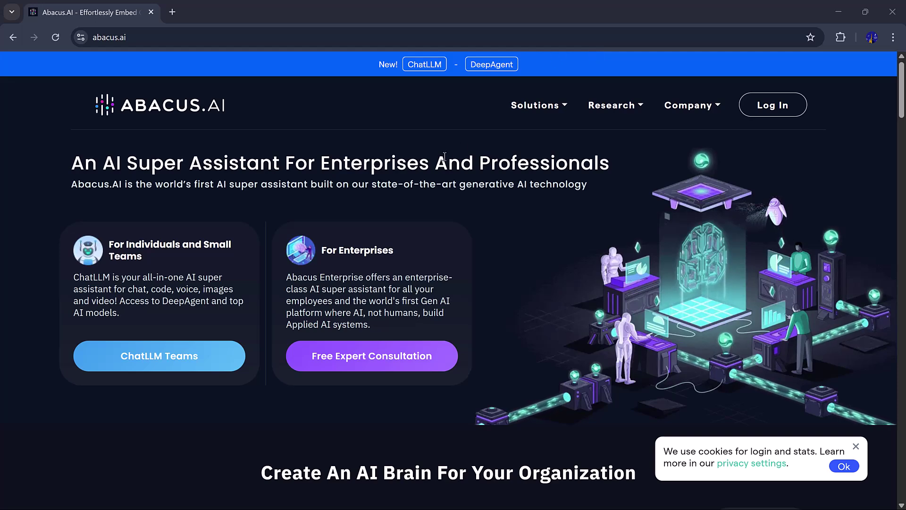
Scroll the abacus.ai homepage down to the footer.
{"action": "scroll", "coordinate": [454, 128], "scroll_direction": "down", "scroll_amount": 3}
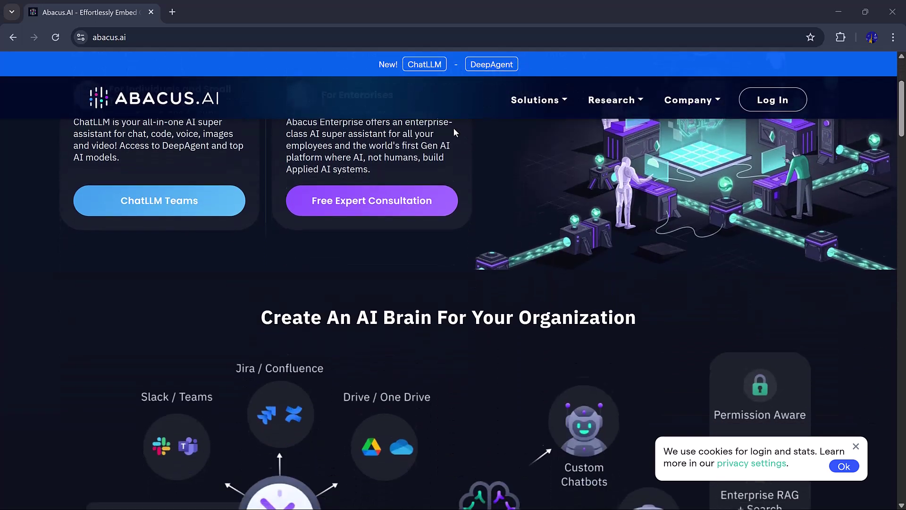
{"action": "scroll", "coordinate": [454, 128], "scroll_direction": "down", "scroll_amount": 3}
{"action": "scroll", "coordinate": [454, 129], "scroll_direction": "down", "scroll_amount": 2}
{"action": "scroll", "coordinate": [454, 128], "scroll_direction": "down", "scroll_amount": 2}
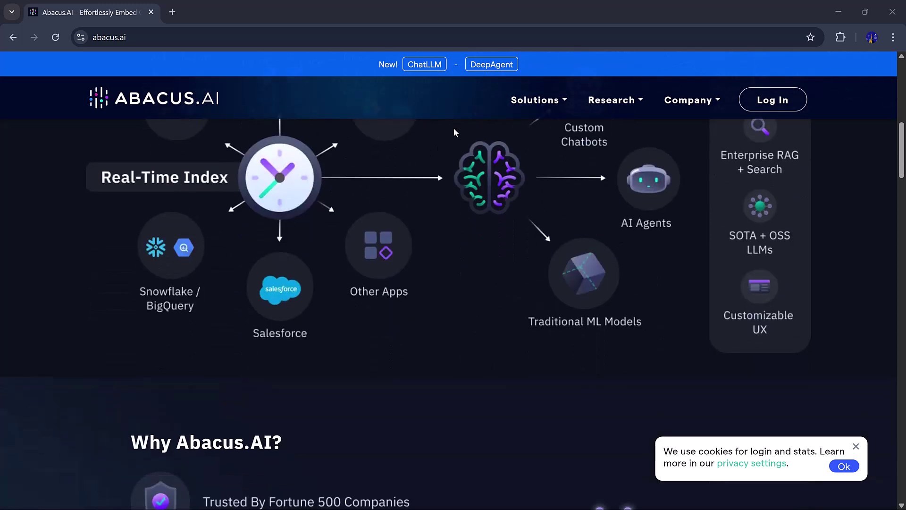
{"action": "scroll", "coordinate": [454, 132], "scroll_direction": "down", "scroll_amount": 1}
{"action": "scroll", "coordinate": [454, 132], "scroll_direction": "down", "scroll_amount": 2}
{"action": "scroll", "coordinate": [454, 132], "scroll_direction": "down", "scroll_amount": 2}
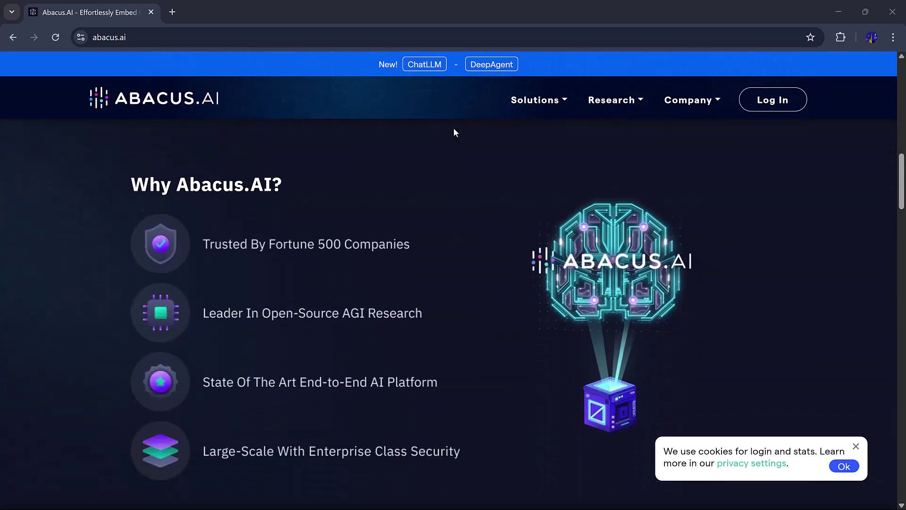
{"action": "scroll", "coordinate": [454, 133], "scroll_direction": "down", "scroll_amount": 3}
{"action": "scroll", "coordinate": [454, 132], "scroll_direction": "down", "scroll_amount": 3}
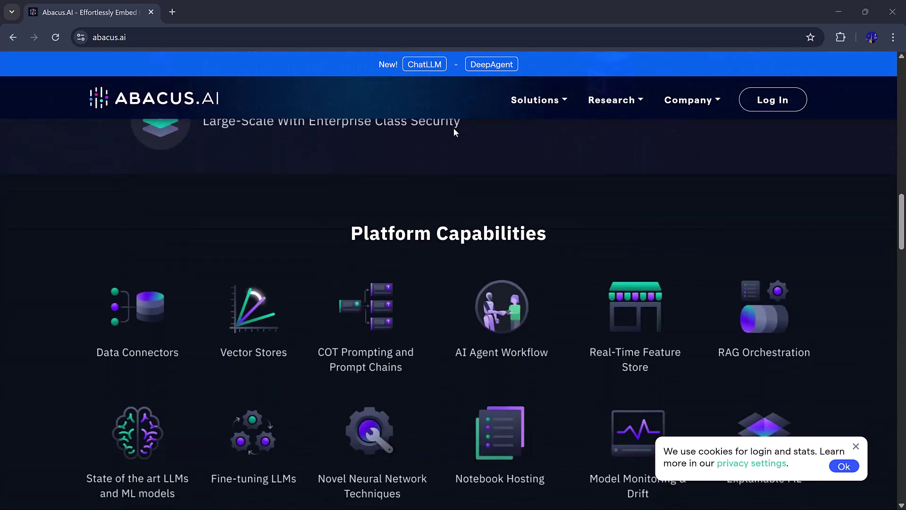
{"action": "scroll", "coordinate": [454, 131], "scroll_direction": "down", "scroll_amount": 1}
{"action": "scroll", "coordinate": [454, 132], "scroll_direction": "down", "scroll_amount": 1}
{"action": "scroll", "coordinate": [454, 132], "scroll_direction": "down", "scroll_amount": 2}
{"action": "scroll", "coordinate": [454, 132], "scroll_direction": "down", "scroll_amount": 1}
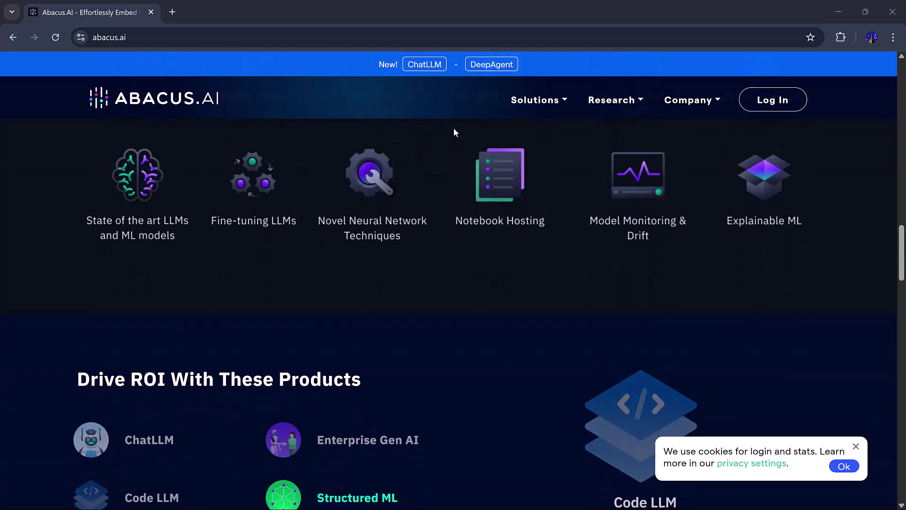
{"action": "scroll", "coordinate": [454, 131], "scroll_direction": "down", "scroll_amount": 1}
{"action": "scroll", "coordinate": [454, 132], "scroll_direction": "down", "scroll_amount": 2}
{"action": "scroll", "coordinate": [454, 132], "scroll_direction": "down", "scroll_amount": 1}
{"action": "scroll", "coordinate": [454, 131], "scroll_direction": "down", "scroll_amount": 2}
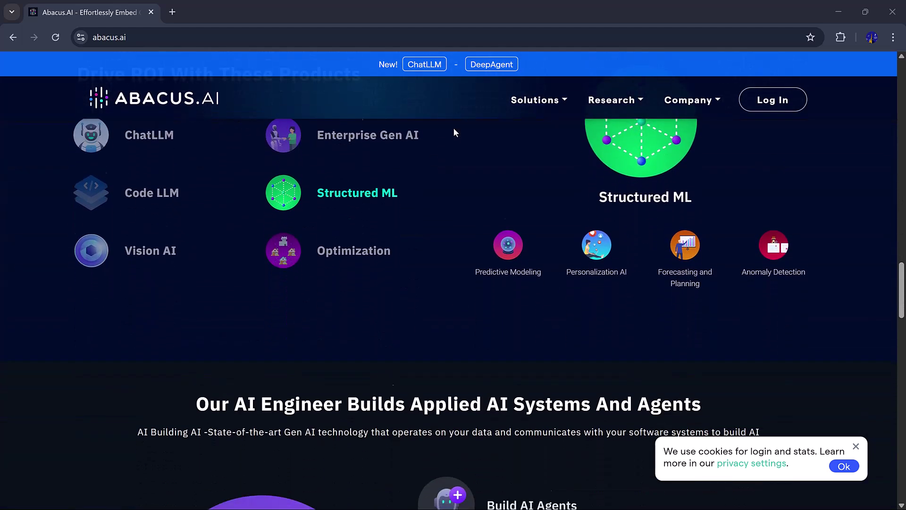
{"action": "scroll", "coordinate": [454, 132], "scroll_direction": "down", "scroll_amount": 1}
{"action": "scroll", "coordinate": [454, 133], "scroll_direction": "down", "scroll_amount": 3}
{"action": "scroll", "coordinate": [454, 132], "scroll_direction": "down", "scroll_amount": 3}
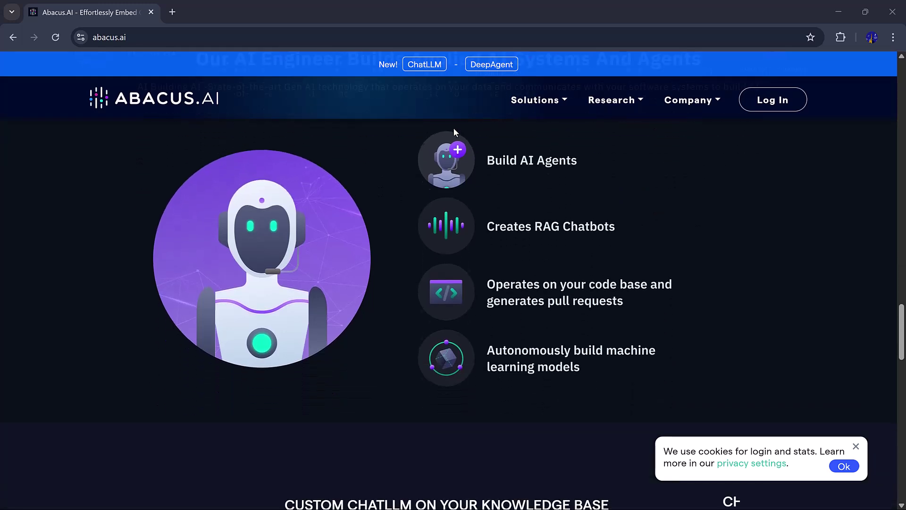
{"action": "scroll", "coordinate": [454, 132], "scroll_direction": "down", "scroll_amount": 1}
{"action": "scroll", "coordinate": [454, 131], "scroll_direction": "down", "scroll_amount": 2}
{"action": "scroll", "coordinate": [454, 131], "scroll_direction": "down", "scroll_amount": 1}
{"action": "scroll", "coordinate": [454, 132], "scroll_direction": "down", "scroll_amount": 1}
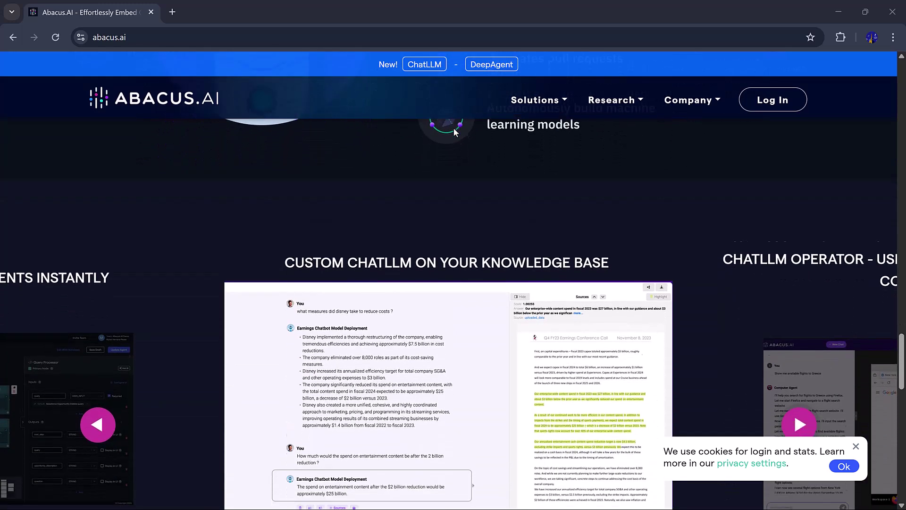
{"action": "scroll", "coordinate": [454, 128], "scroll_direction": "down", "scroll_amount": 1}
{"action": "scroll", "coordinate": [454, 128], "scroll_direction": "down", "scroll_amount": 3}
{"action": "scroll", "coordinate": [454, 128], "scroll_direction": "down", "scroll_amount": 3}
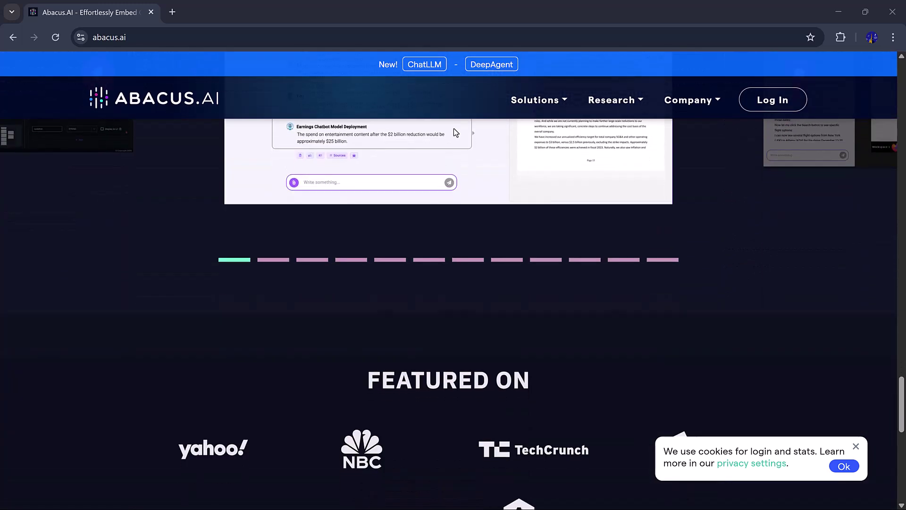
{"action": "scroll", "coordinate": [454, 128], "scroll_direction": "down", "scroll_amount": 1}
{"action": "scroll", "coordinate": [454, 128], "scroll_direction": "down", "scroll_amount": 3}
{"action": "scroll", "coordinate": [454, 128], "scroll_direction": "down", "scroll_amount": 4}
{"action": "scroll", "coordinate": [454, 128], "scroll_direction": "down", "scroll_amount": 3}
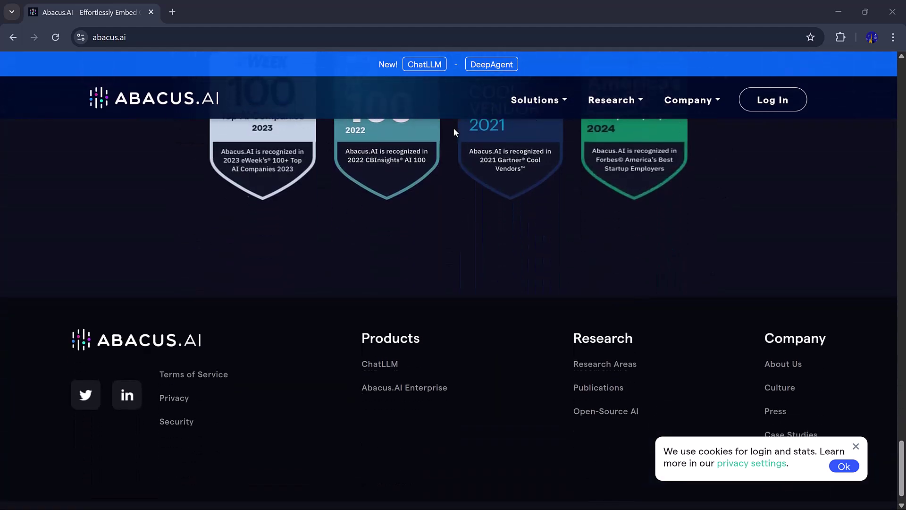
{"action": "scroll", "coordinate": [454, 129], "scroll_direction": "down", "scroll_amount": 1}
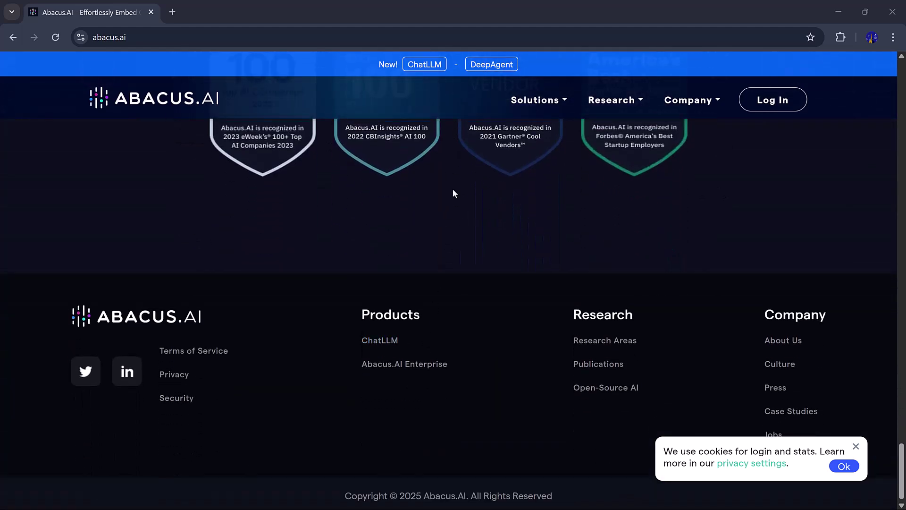
Return to the top and open the ChatLLM Teams page in a new tab.
{"action": "scroll", "coordinate": [452, 190], "scroll_direction": "up", "scroll_amount": 5}
{"action": "scroll", "coordinate": [452, 190], "scroll_direction": "up", "scroll_amount": 3}
{"action": "scroll", "coordinate": [452, 190], "scroll_direction": "up", "scroll_amount": 4}
{"action": "scroll", "coordinate": [452, 191], "scroll_direction": "up", "scroll_amount": 3}
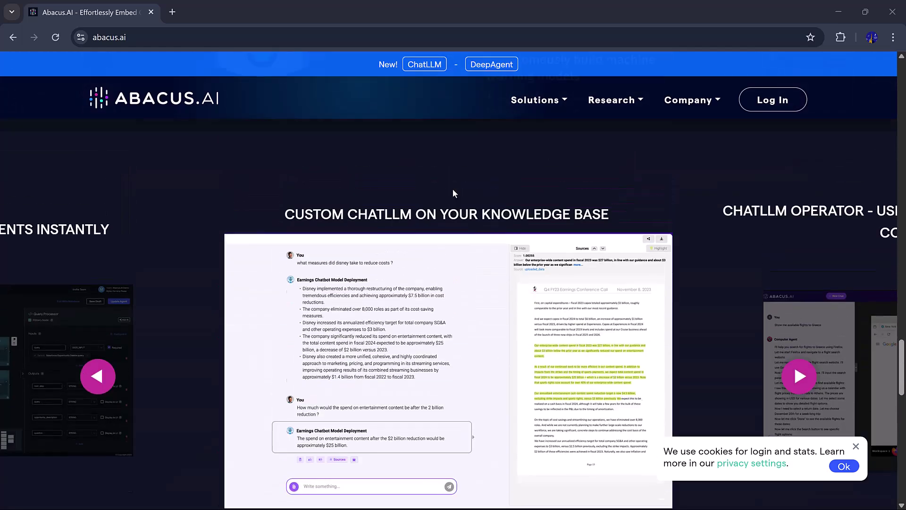
{"action": "scroll", "coordinate": [452, 191], "scroll_direction": "up", "scroll_amount": 3}
{"action": "scroll", "coordinate": [453, 191], "scroll_direction": "up", "scroll_amount": 5}
{"action": "scroll", "coordinate": [452, 191], "scroll_direction": "up", "scroll_amount": 3}
{"action": "scroll", "coordinate": [452, 188], "scroll_direction": "up", "scroll_amount": 6}
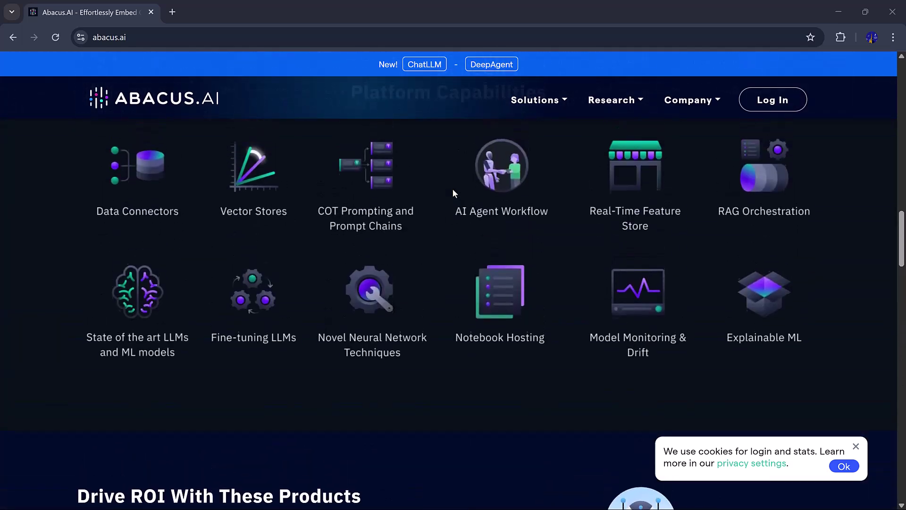
{"action": "scroll", "coordinate": [452, 189], "scroll_direction": "up", "scroll_amount": 4}
{"action": "scroll", "coordinate": [452, 188], "scroll_direction": "up", "scroll_amount": 5}
{"action": "scroll", "coordinate": [452, 189], "scroll_direction": "up", "scroll_amount": 5}
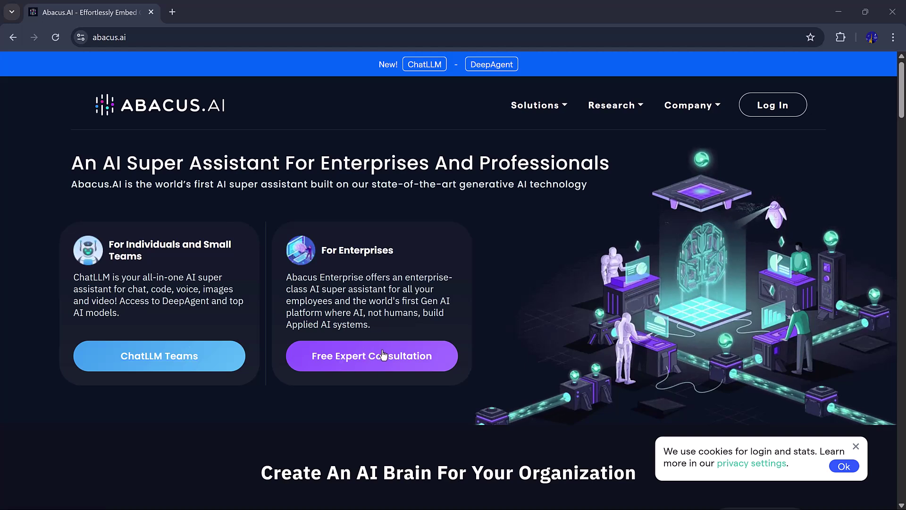
{"action": "left_click", "coordinate": [432, 63]}
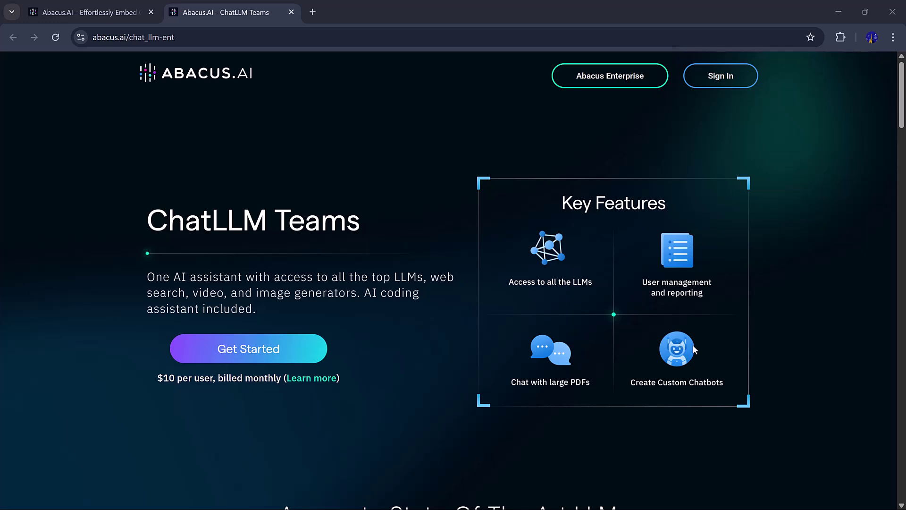
Scroll the ChatLLM Teams page to the footer, then back to 'Access to State-Of-The-Art LLMs'.
{"action": "scroll", "coordinate": [406, 409], "scroll_direction": "down", "scroll_amount": 4}
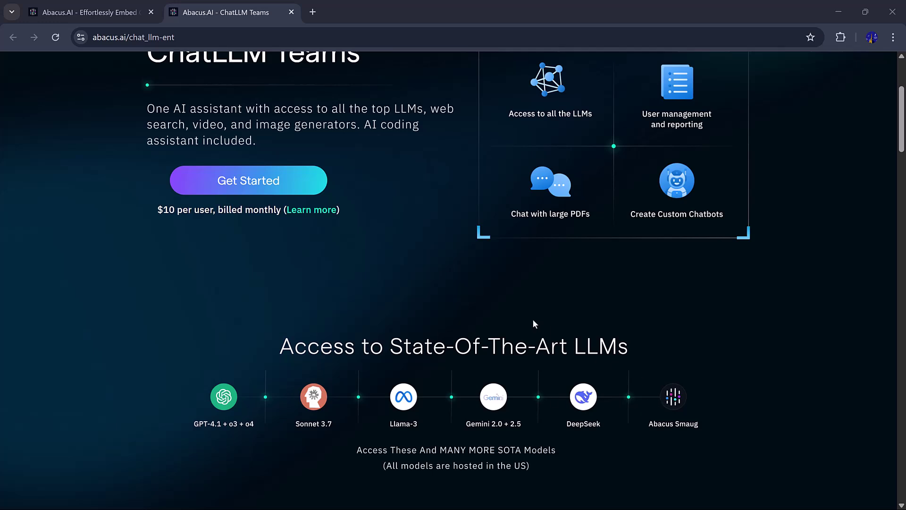
{"action": "scroll", "coordinate": [533, 320], "scroll_direction": "down", "scroll_amount": 5}
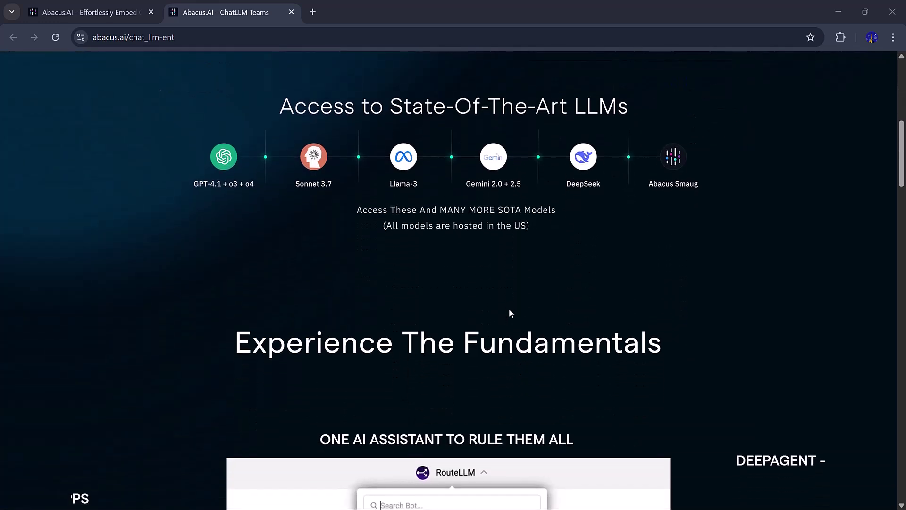
{"action": "scroll", "coordinate": [509, 310], "scroll_direction": "down", "scroll_amount": 5}
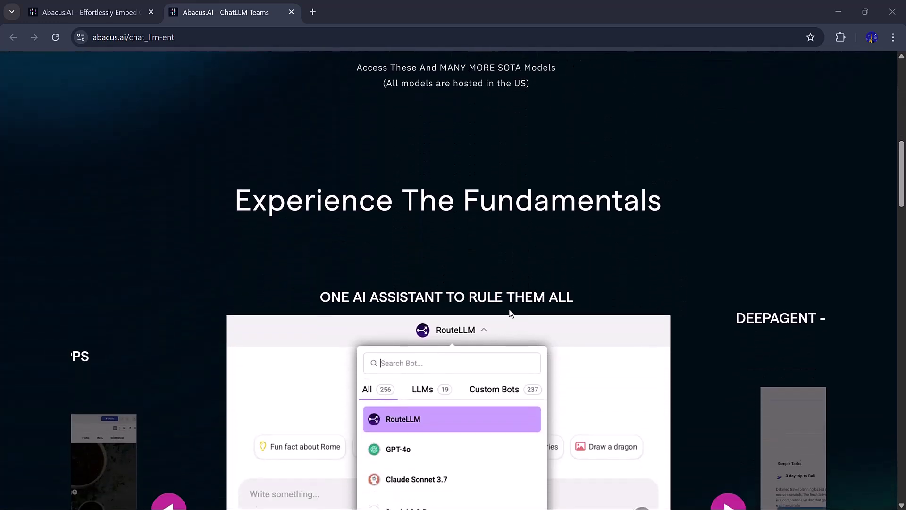
{"action": "scroll", "coordinate": [509, 310], "scroll_direction": "down", "scroll_amount": 2}
{"action": "scroll", "coordinate": [508, 309], "scroll_direction": "down", "scroll_amount": 1}
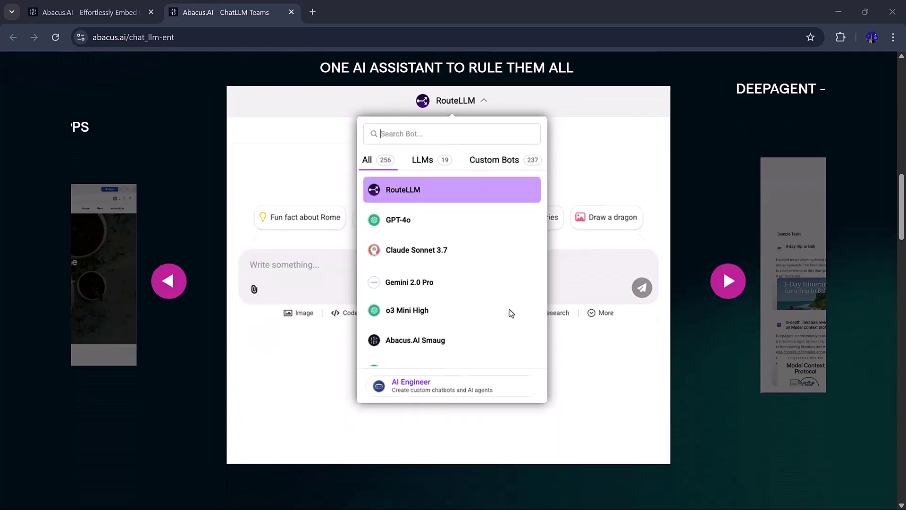
{"action": "scroll", "coordinate": [509, 309], "scroll_direction": "down", "scroll_amount": 2}
{"action": "scroll", "coordinate": [509, 309], "scroll_direction": "down", "scroll_amount": 2}
{"action": "scroll", "coordinate": [509, 309], "scroll_direction": "down", "scroll_amount": 2}
{"action": "scroll", "coordinate": [508, 309], "scroll_direction": "down", "scroll_amount": 3}
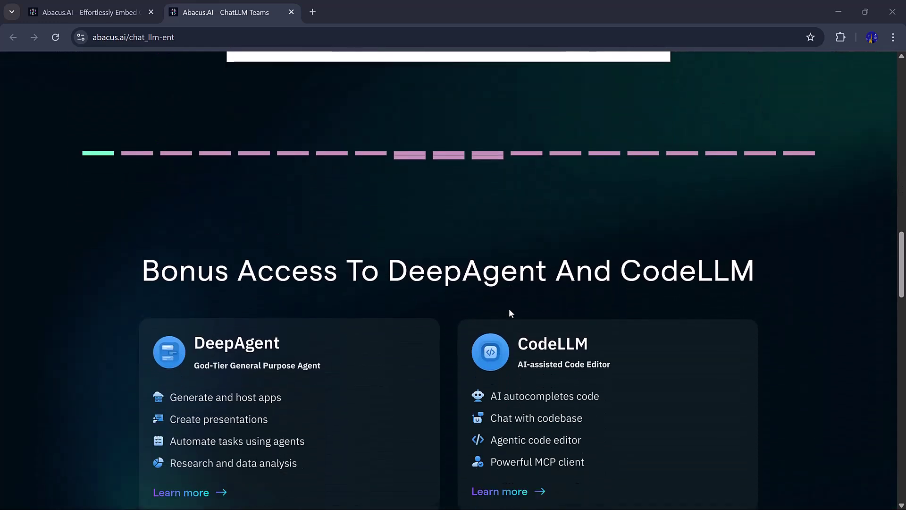
{"action": "scroll", "coordinate": [508, 309], "scroll_direction": "down", "scroll_amount": 3}
{"action": "scroll", "coordinate": [509, 310], "scroll_direction": "down", "scroll_amount": 1}
{"action": "scroll", "coordinate": [509, 308], "scroll_direction": "down", "scroll_amount": 1}
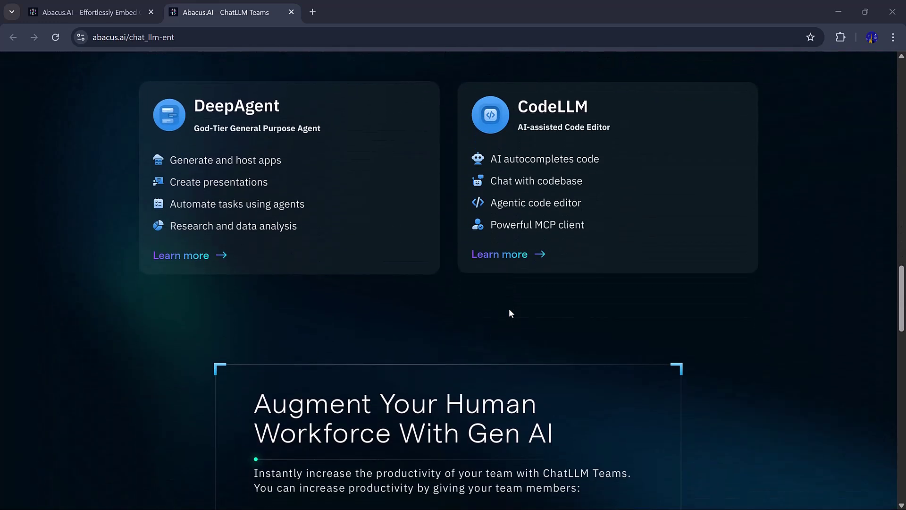
{"action": "scroll", "coordinate": [509, 308], "scroll_direction": "down", "scroll_amount": 1}
{"action": "scroll", "coordinate": [509, 308], "scroll_direction": "down", "scroll_amount": 2}
{"action": "scroll", "coordinate": [509, 308], "scroll_direction": "down", "scroll_amount": 2}
{"action": "scroll", "coordinate": [509, 308], "scroll_direction": "down", "scroll_amount": 3}
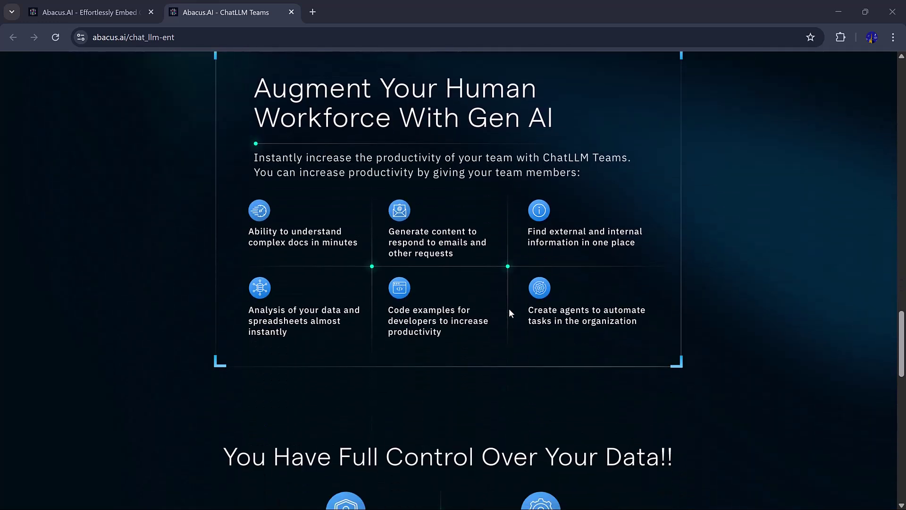
{"action": "scroll", "coordinate": [509, 307], "scroll_direction": "down", "scroll_amount": 3}
{"action": "scroll", "coordinate": [509, 308], "scroll_direction": "down", "scroll_amount": 1}
{"action": "scroll", "coordinate": [508, 308], "scroll_direction": "down", "scroll_amount": 3}
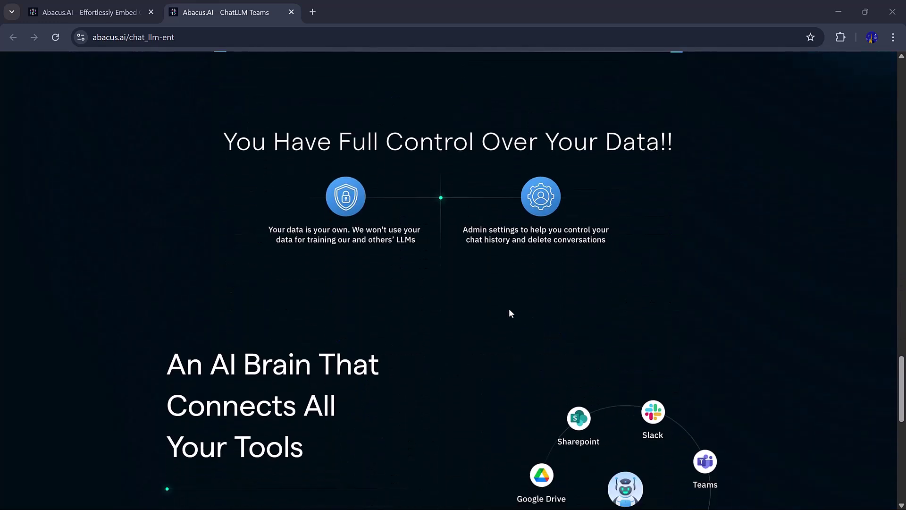
{"action": "scroll", "coordinate": [509, 308], "scroll_direction": "down", "scroll_amount": 1}
{"action": "scroll", "coordinate": [509, 308], "scroll_direction": "down", "scroll_amount": 2}
{"action": "scroll", "coordinate": [509, 308], "scroll_direction": "down", "scroll_amount": 2}
{"action": "scroll", "coordinate": [509, 308], "scroll_direction": "down", "scroll_amount": 2}
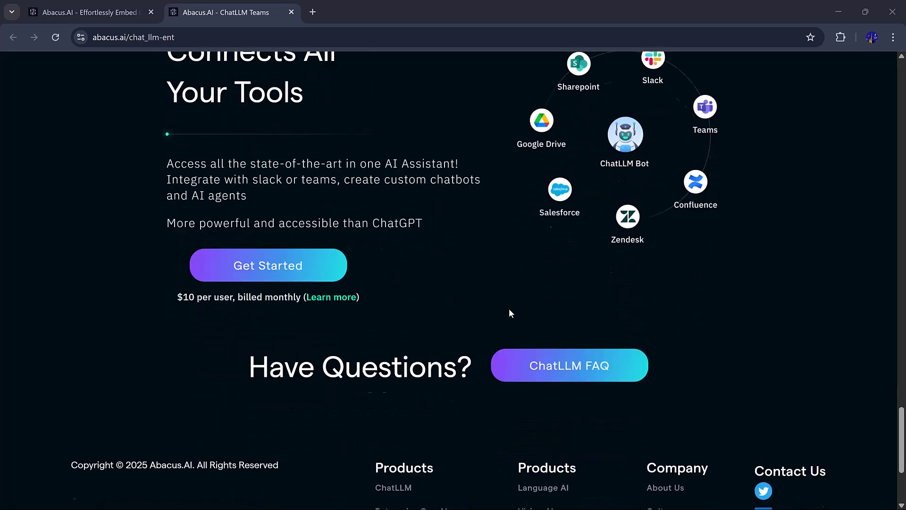
{"action": "scroll", "coordinate": [509, 307], "scroll_direction": "down", "scroll_amount": 1}
{"action": "scroll", "coordinate": [509, 308], "scroll_direction": "down", "scroll_amount": 2}
{"action": "scroll", "coordinate": [509, 307], "scroll_direction": "up", "scroll_amount": 1}
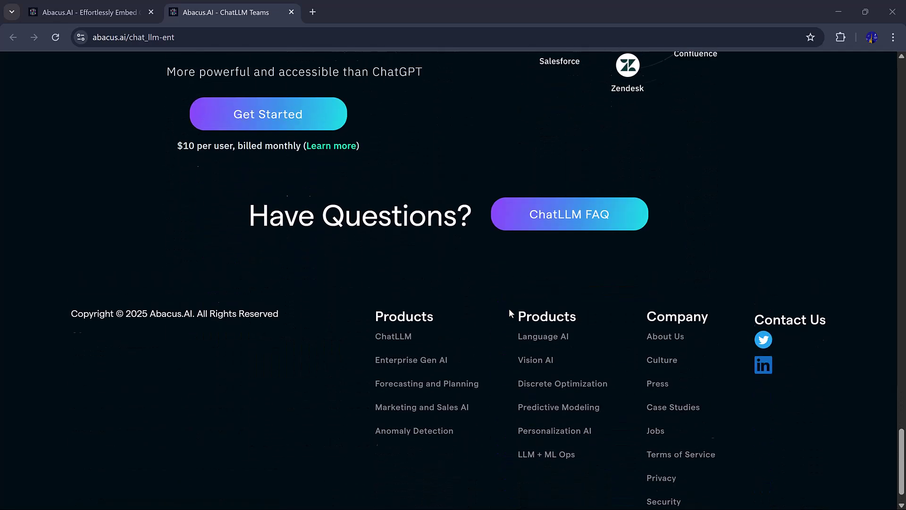
{"action": "scroll", "coordinate": [509, 308], "scroll_direction": "up", "scroll_amount": 4}
{"action": "scroll", "coordinate": [509, 308], "scroll_direction": "up", "scroll_amount": 9}
{"action": "scroll", "coordinate": [509, 308], "scroll_direction": "up", "scroll_amount": 8}
{"action": "scroll", "coordinate": [509, 307], "scroll_direction": "up", "scroll_amount": 8}
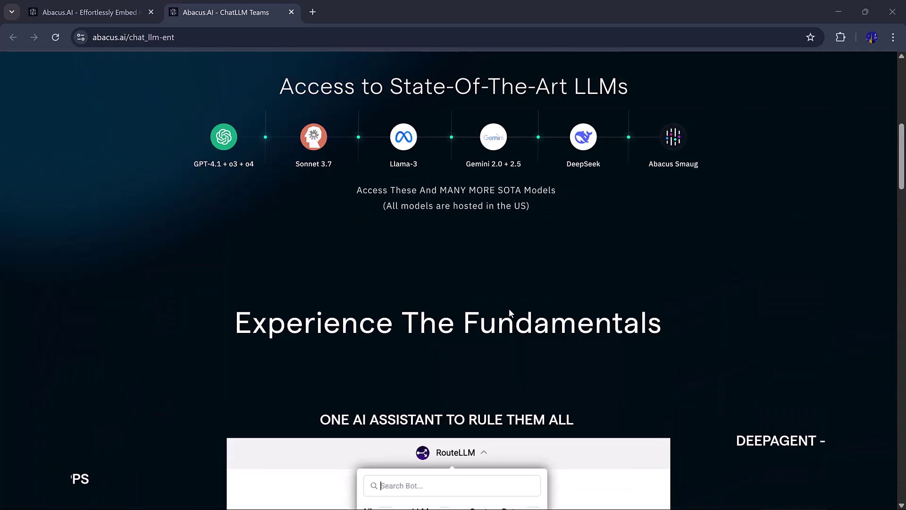
{"action": "scroll", "coordinate": [509, 307], "scroll_direction": "up", "scroll_amount": 6}
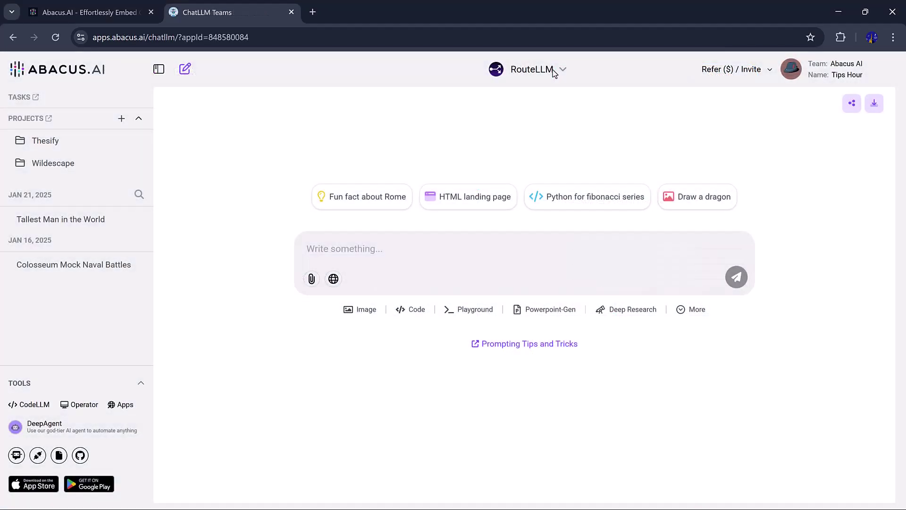
Browse the bot list under the RouteLLM dropdown and switch the model to GPT-4.1.
{"action": "left_click", "coordinate": [555, 70]}
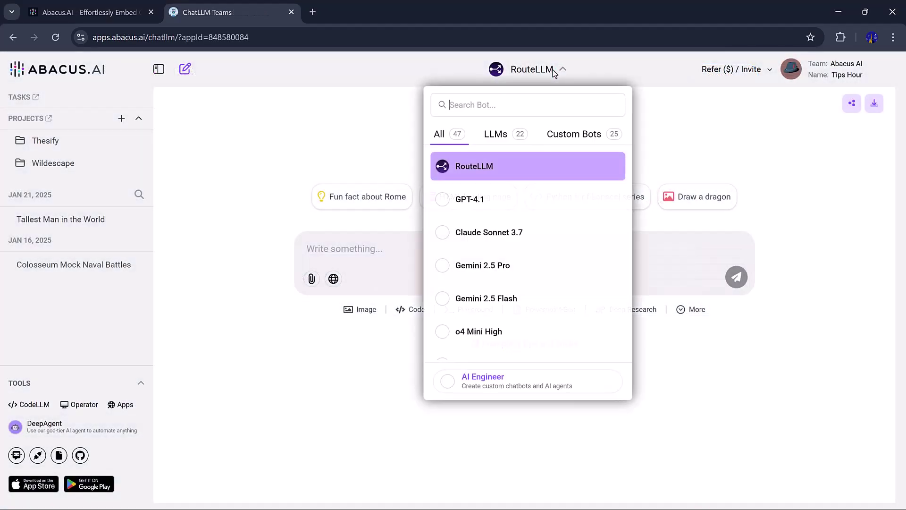
{"action": "scroll", "coordinate": [542, 265], "scroll_direction": "down", "scroll_amount": 1}
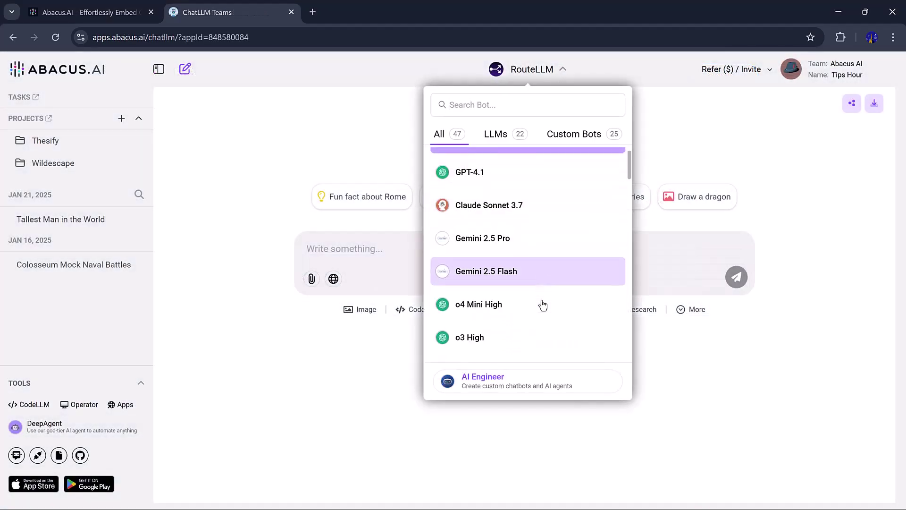
{"action": "scroll", "coordinate": [543, 302], "scroll_direction": "down", "scroll_amount": 3}
{"action": "scroll", "coordinate": [543, 304], "scroll_direction": "down", "scroll_amount": 2}
{"action": "scroll", "coordinate": [543, 304], "scroll_direction": "down", "scroll_amount": 1}
{"action": "scroll", "coordinate": [542, 305], "scroll_direction": "down", "scroll_amount": 3}
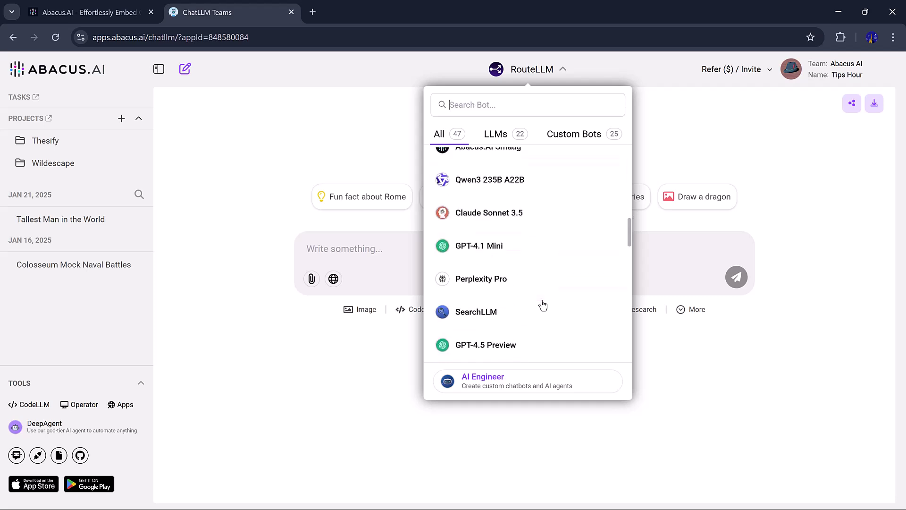
{"action": "scroll", "coordinate": [542, 304], "scroll_direction": "down", "scroll_amount": 3}
{"action": "scroll", "coordinate": [543, 305], "scroll_direction": "down", "scroll_amount": 3}
{"action": "scroll", "coordinate": [542, 305], "scroll_direction": "down", "scroll_amount": 3}
{"action": "scroll", "coordinate": [543, 304], "scroll_direction": "down", "scroll_amount": 3}
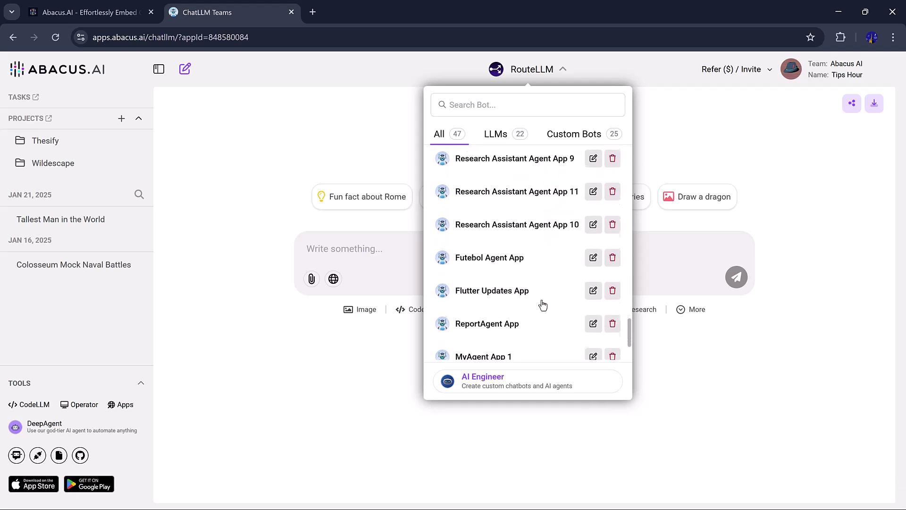
{"action": "scroll", "coordinate": [542, 304], "scroll_direction": "down", "scroll_amount": 2}
{"action": "scroll", "coordinate": [543, 304], "scroll_direction": "up", "scroll_amount": 3}
{"action": "scroll", "coordinate": [543, 304], "scroll_direction": "up", "scroll_amount": 3}
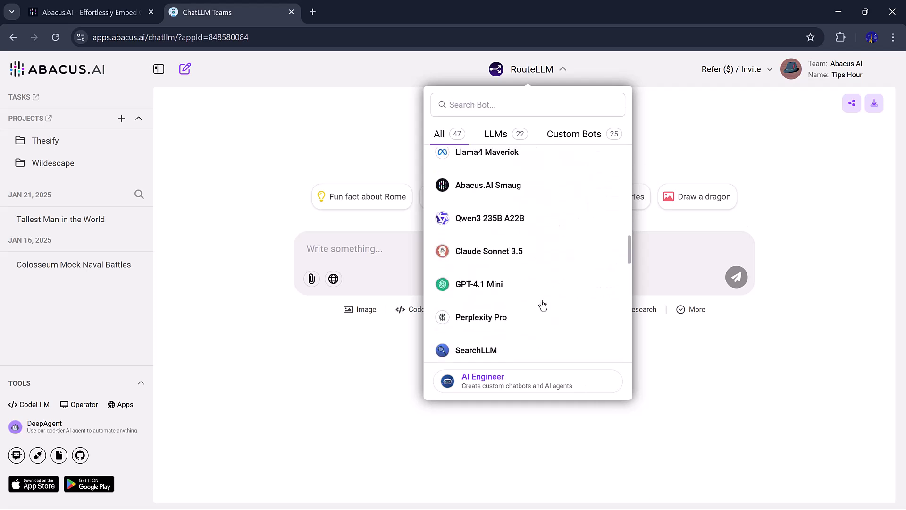
{"action": "scroll", "coordinate": [543, 304], "scroll_direction": "up", "scroll_amount": 3}
{"action": "scroll", "coordinate": [542, 306], "scroll_direction": "up", "scroll_amount": 1}
{"action": "scroll", "coordinate": [542, 305], "scroll_direction": "up", "scroll_amount": 5}
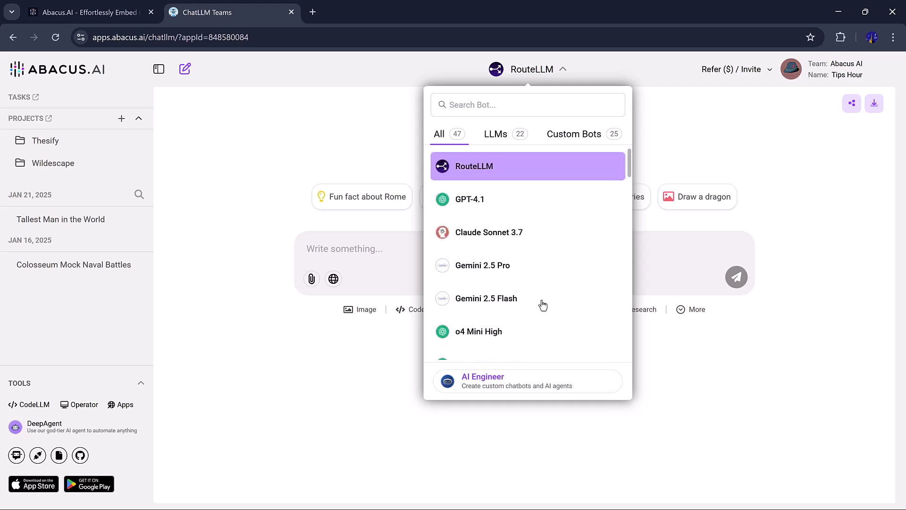
{"action": "left_click", "coordinate": [537, 199]}
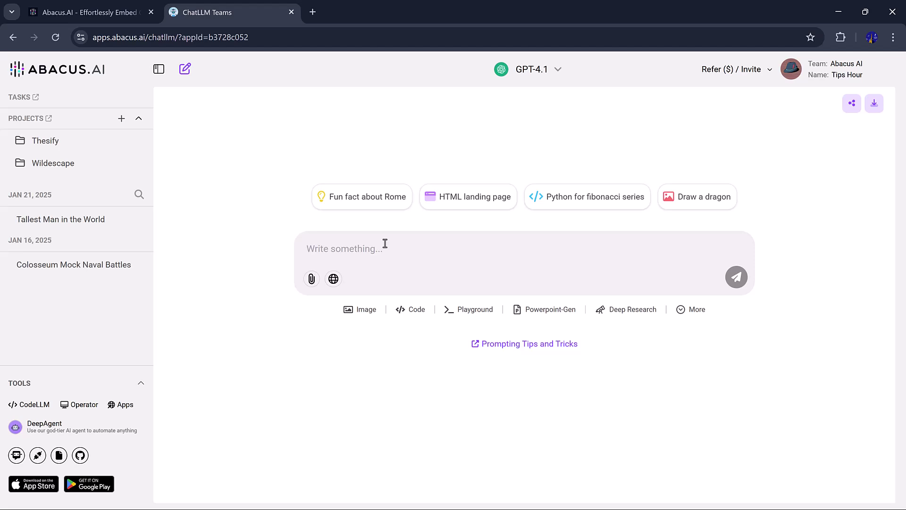
Ask GPT-4.1 'who is the world famous person' and reopen the model dropdown.
{"action": "type", "text": "who is the world famous person"}
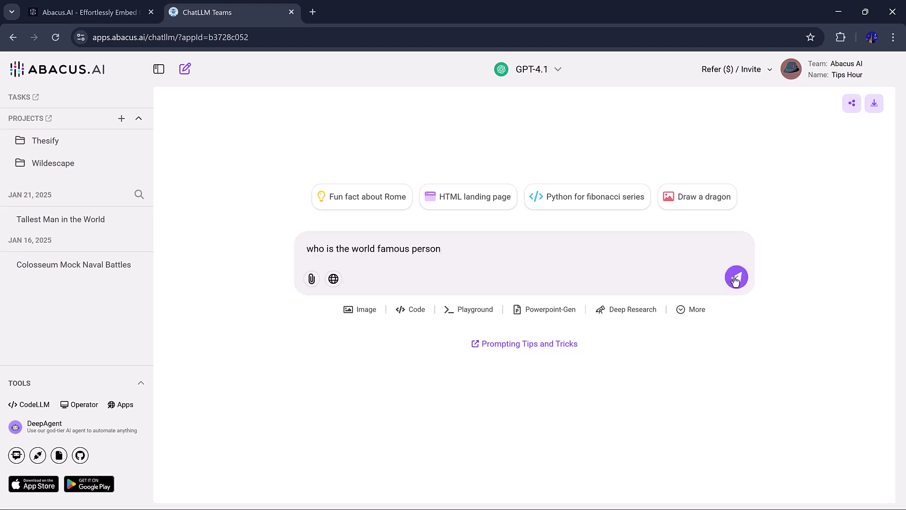
{"action": "left_click", "coordinate": [736, 279]}
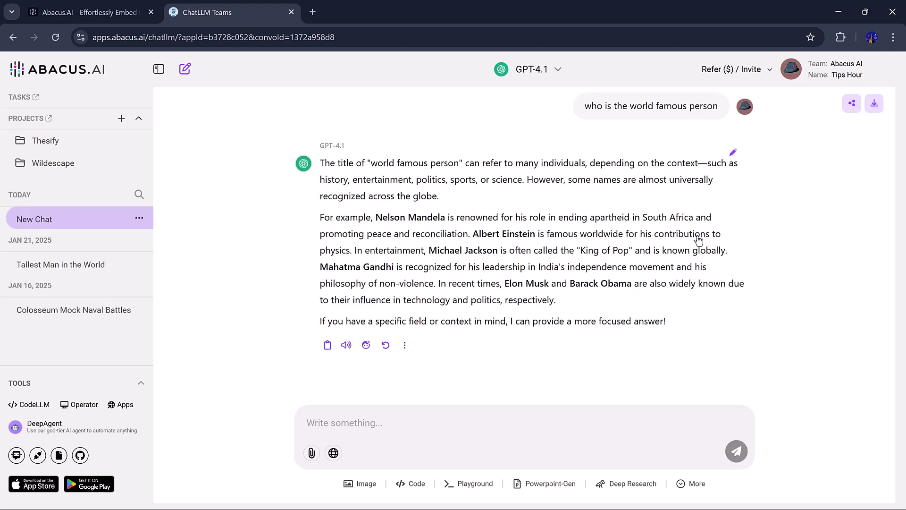
{"action": "left_click", "coordinate": [553, 72]}
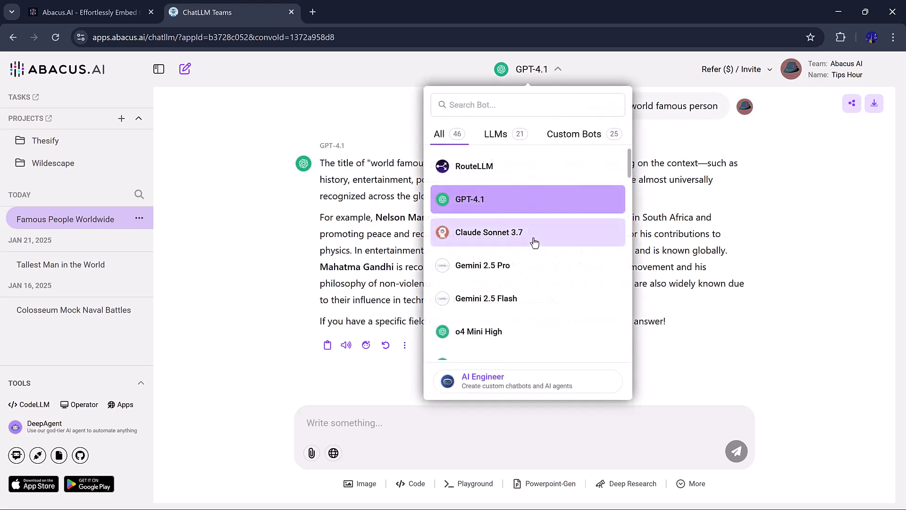
Switch to Claude Sonnet 3.7 and send 'who is the world famous person'.
{"action": "left_click", "coordinate": [535, 240]}
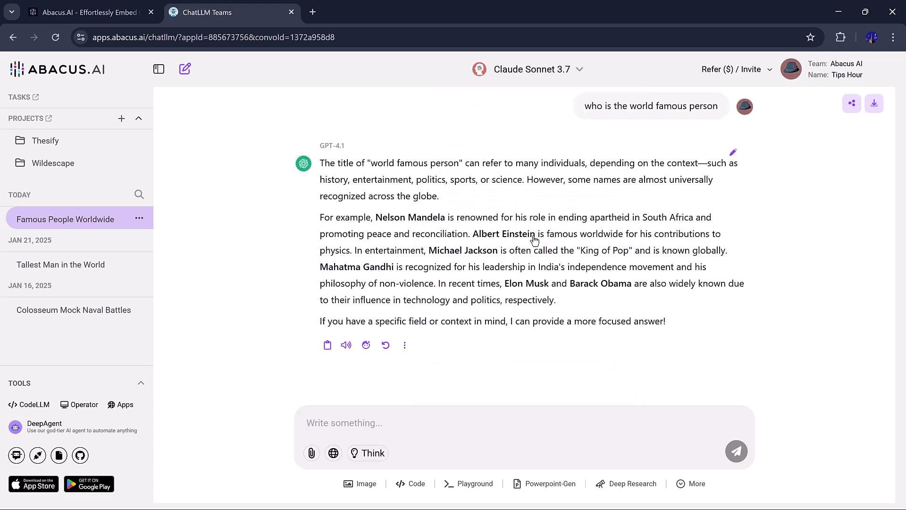
{"action": "type", "text": "who is the world famous person"}
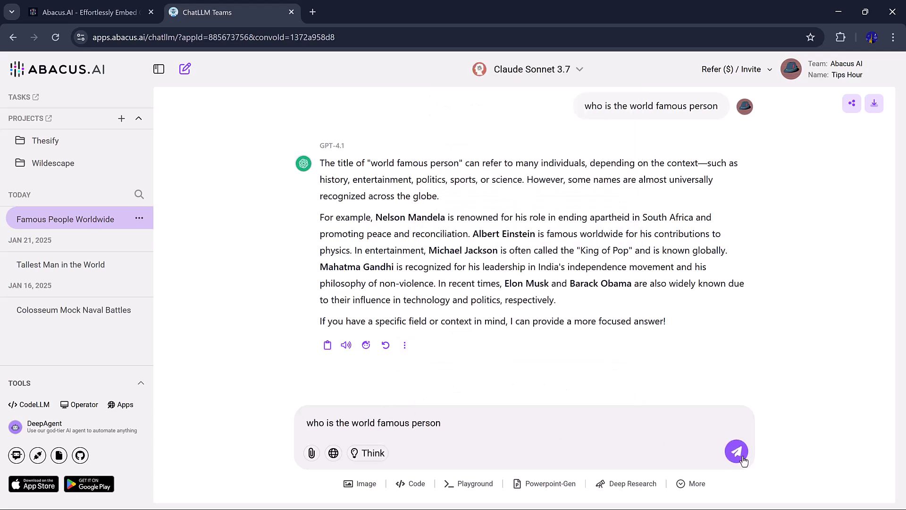
{"action": "left_click", "coordinate": [736, 452]}
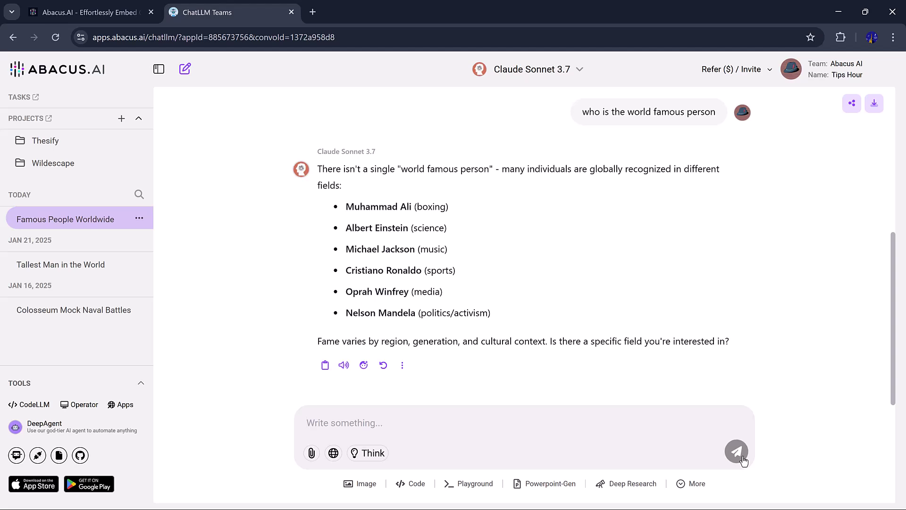
Switch to Llama4 Maverick and send the same famous-person question.
{"action": "left_click", "coordinate": [572, 74]}
{"action": "scroll", "coordinate": [520, 253], "scroll_direction": "down", "scroll_amount": 5}
{"action": "scroll", "coordinate": [521, 254], "scroll_direction": "up", "scroll_amount": 2}
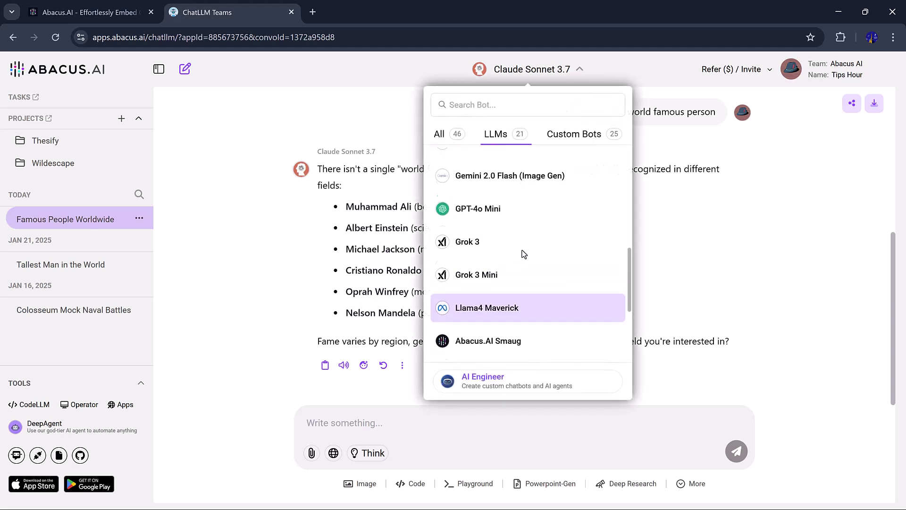
{"action": "scroll", "coordinate": [515, 326], "scroll_direction": "up", "scroll_amount": 1}
{"action": "left_click", "coordinate": [516, 325]}
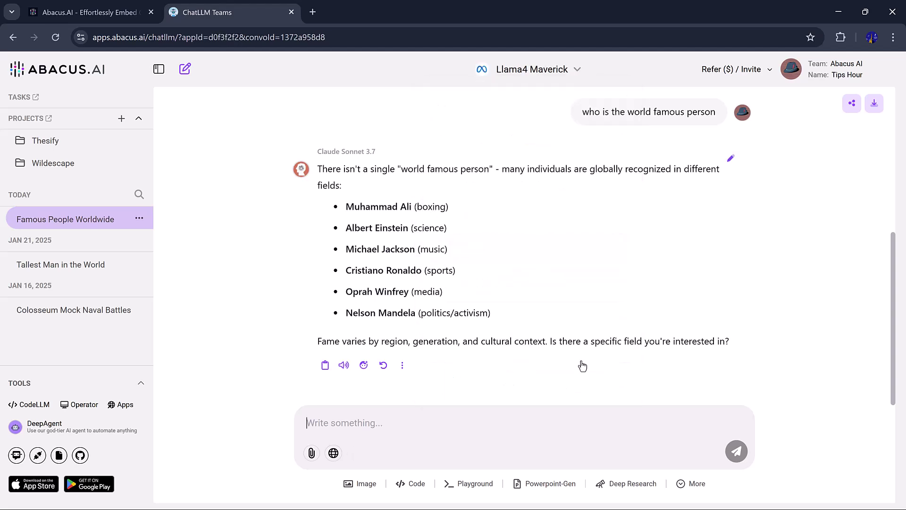
{"action": "type", "text": "who is the world famous person"}
{"action": "left_click", "coordinate": [736, 451]}
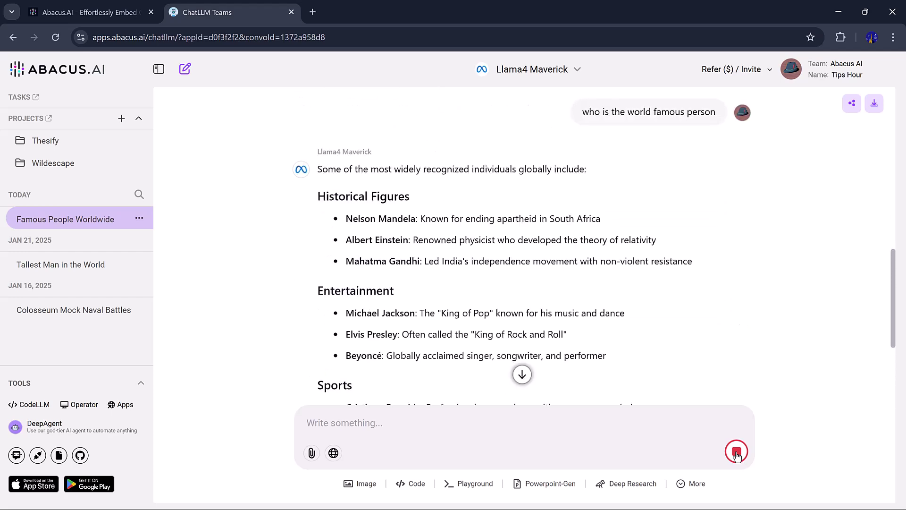
{"action": "scroll", "coordinate": [556, 329], "scroll_direction": "down", "scroll_amount": 5}
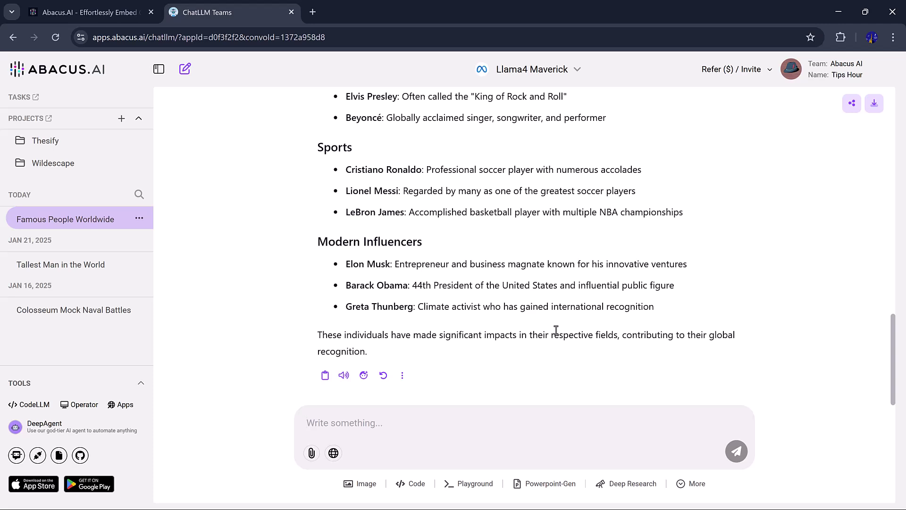
Attach Invoice 298.pdf from the computer and have Llama4 Maverick summarize it.
{"action": "left_click", "coordinate": [311, 451]}
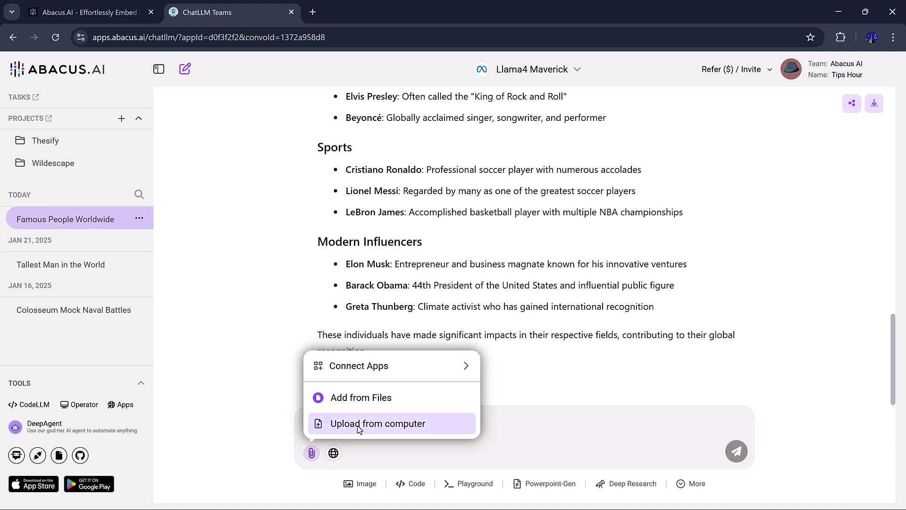
{"action": "left_click", "coordinate": [390, 424]}
{"action": "double_click", "coordinate": [262, 112]}
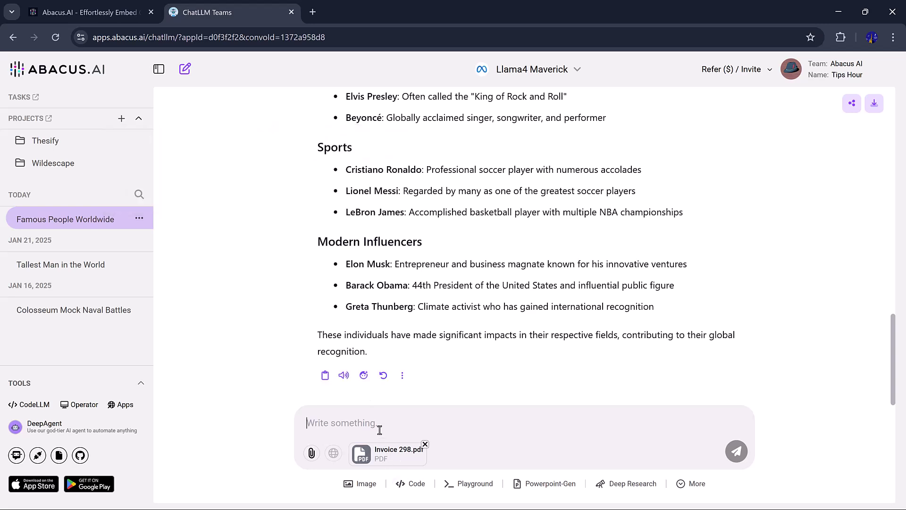
{"action": "type", "text": "summarize my pdf"}
{"action": "left_click", "coordinate": [735, 452]}
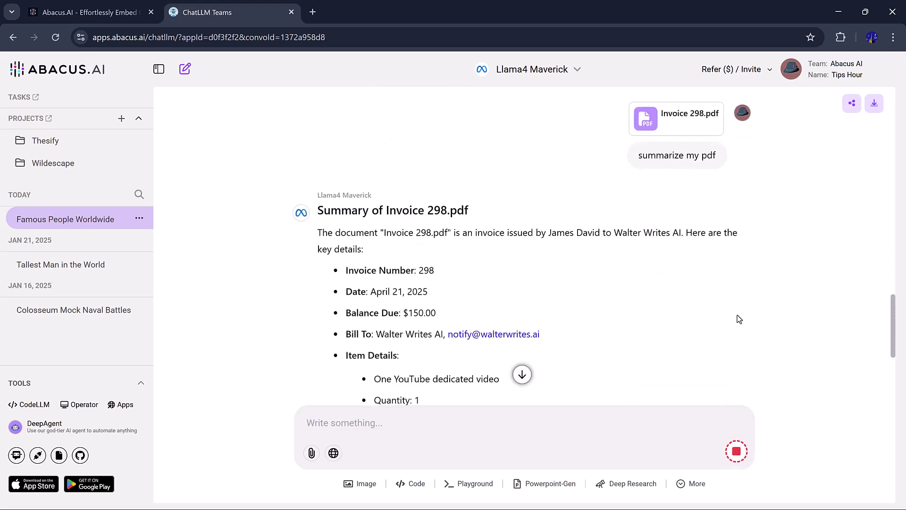
{"action": "scroll", "coordinate": [687, 311], "scroll_direction": "down", "scroll_amount": 4}
{"action": "scroll", "coordinate": [687, 312], "scroll_direction": "down", "scroll_amount": 1}
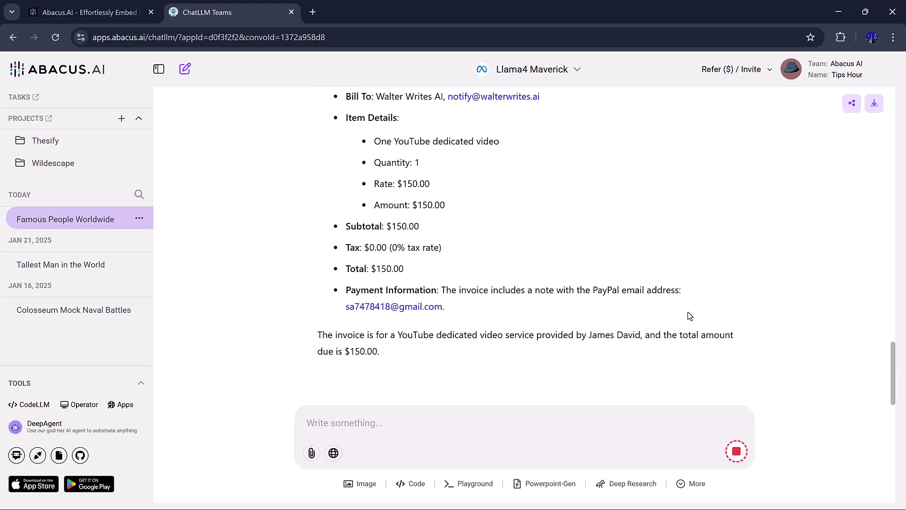
{"action": "scroll", "coordinate": [619, 233], "scroll_direction": "up", "scroll_amount": 2}
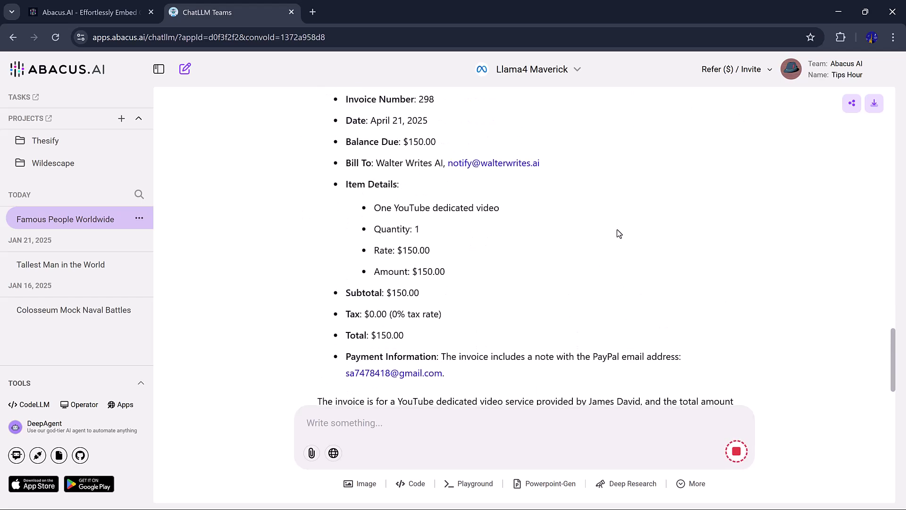
{"action": "scroll", "coordinate": [618, 234], "scroll_direction": "up", "scroll_amount": 1}
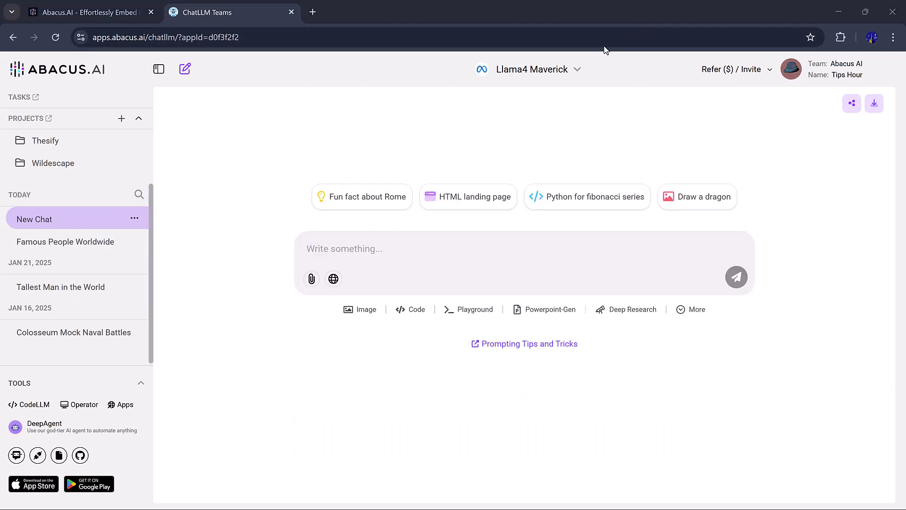
Set the new chat's model to GPT-4.1.
{"action": "left_click", "coordinate": [578, 69]}
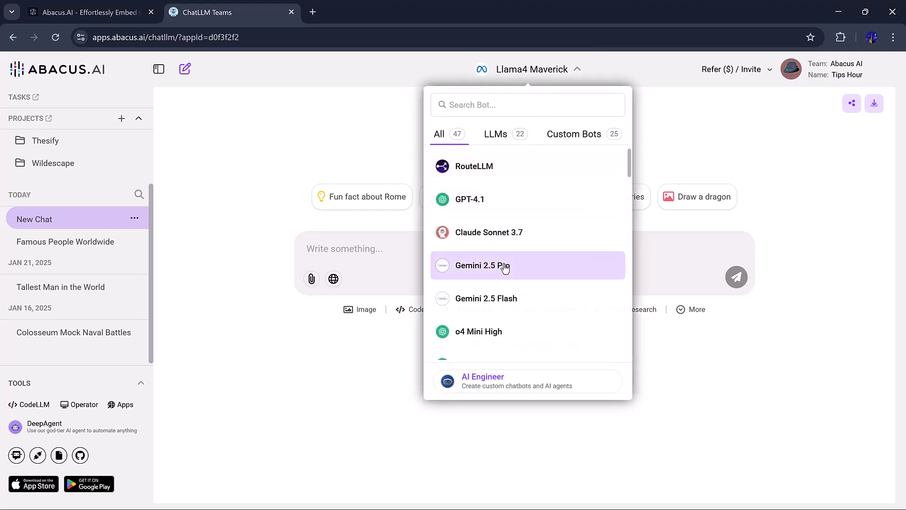
{"action": "scroll", "coordinate": [503, 267], "scroll_direction": "down", "scroll_amount": 4}
{"action": "scroll", "coordinate": [505, 267], "scroll_direction": "up", "scroll_amount": 1}
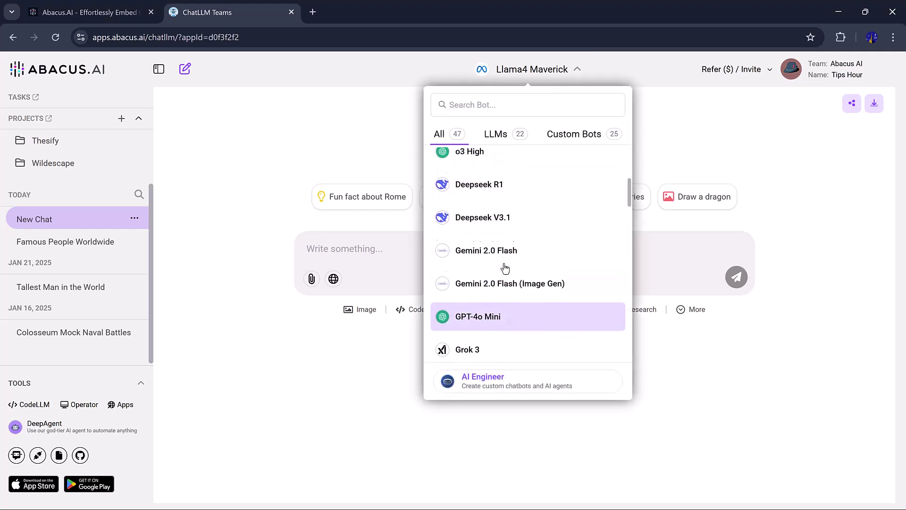
{"action": "scroll", "coordinate": [505, 267], "scroll_direction": "up", "scroll_amount": 1}
{"action": "scroll", "coordinate": [504, 268], "scroll_direction": "up", "scroll_amount": 1}
{"action": "scroll", "coordinate": [504, 267], "scroll_direction": "down", "scroll_amount": 3}
{"action": "scroll", "coordinate": [504, 264], "scroll_direction": "down", "scroll_amount": 1}
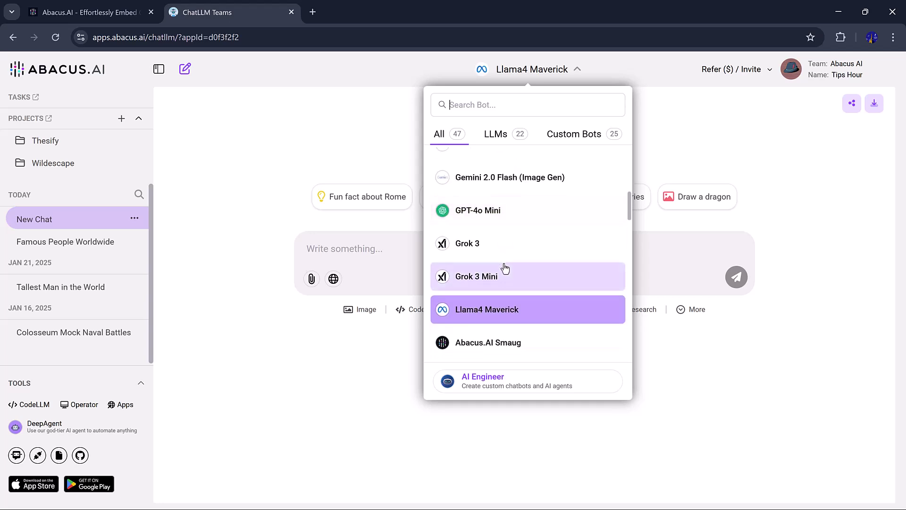
{"action": "left_click", "coordinate": [494, 213]}
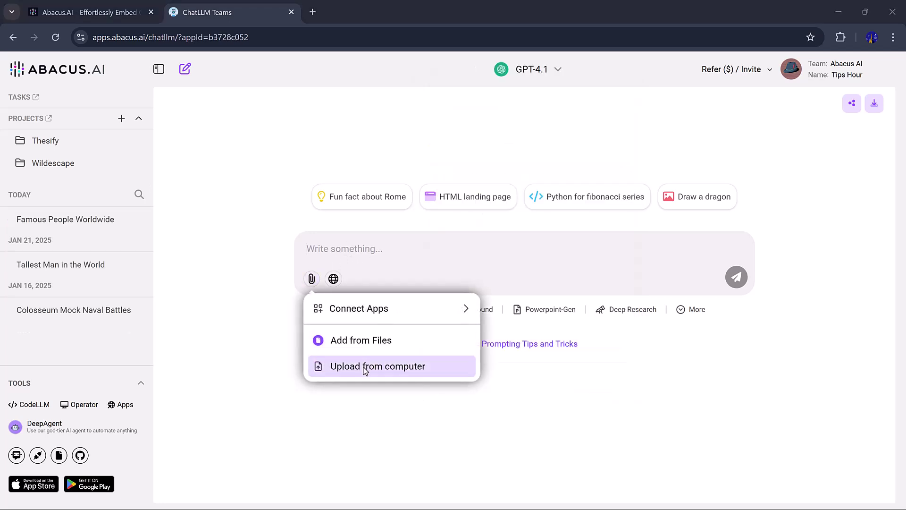
Attach abacus image.jpg, send 'explain the image', then request a more detailed explanation.
{"action": "left_click", "coordinate": [365, 370]}
{"action": "double_click", "coordinate": [317, 183]}
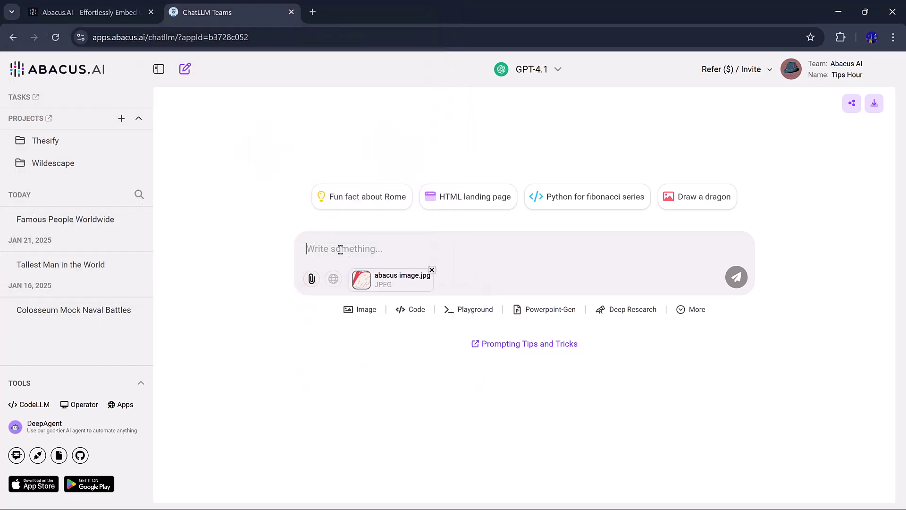
{"action": "type", "text": "explain the image"}
{"action": "key", "text": "Return"}
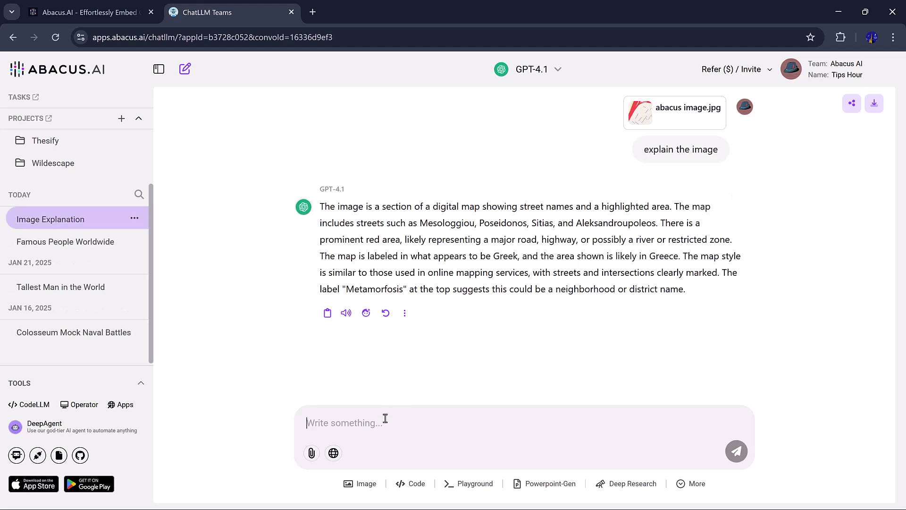
{"action": "key", "text": "Return"}
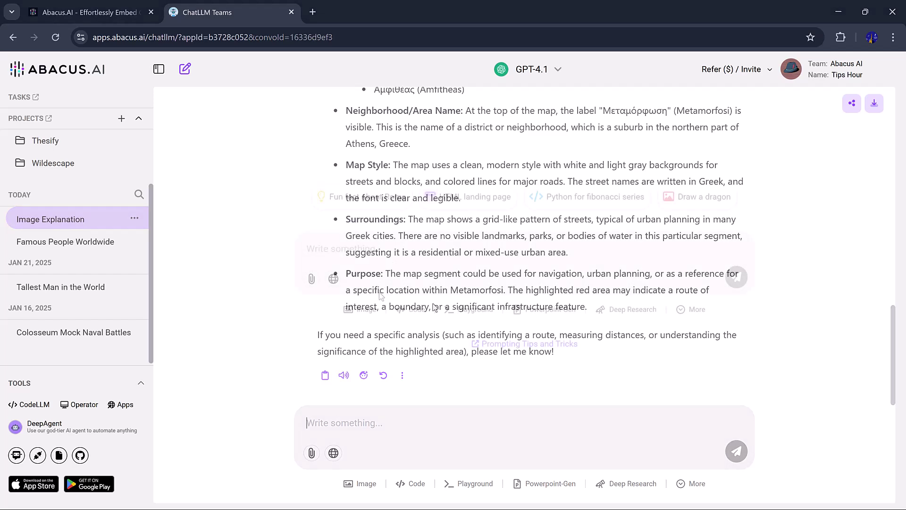
Generate the misty cliff castle with full moon using FLUX 1.1 [pro] Canny [Edit].
{"action": "left_click", "coordinate": [362, 310]}
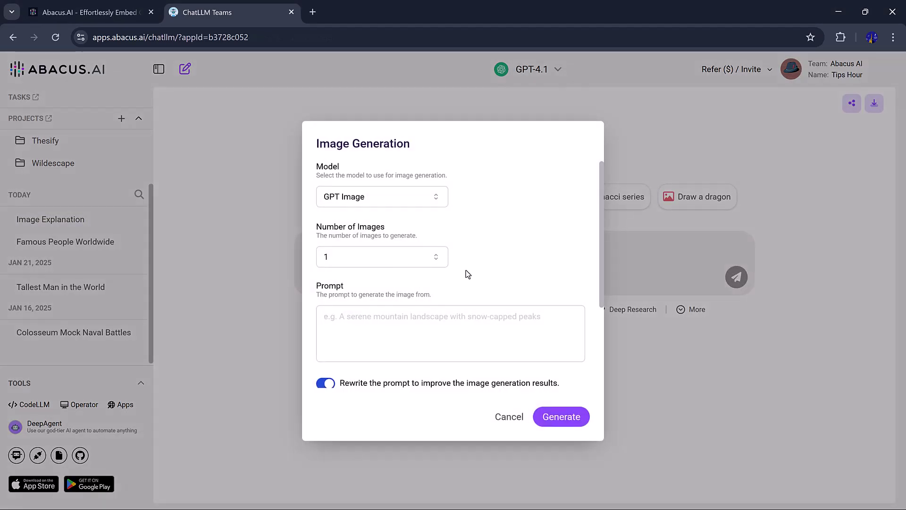
{"action": "left_click", "coordinate": [385, 190]}
{"action": "scroll", "coordinate": [371, 318], "scroll_direction": "down", "scroll_amount": 1}
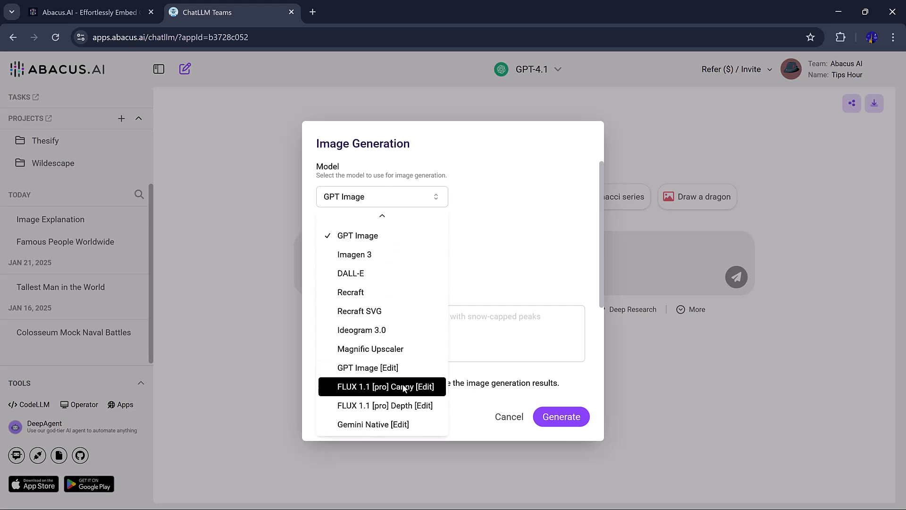
{"action": "left_click", "coordinate": [404, 388]}
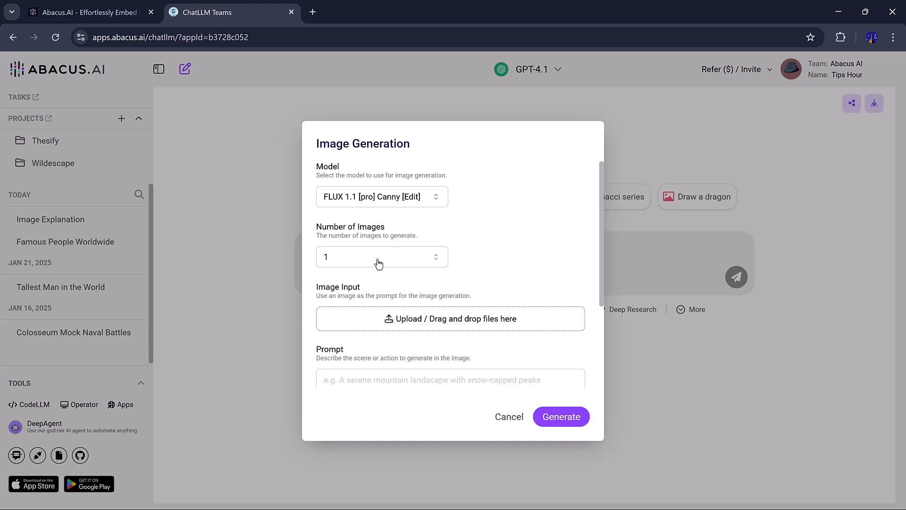
{"action": "scroll", "coordinate": [379, 263], "scroll_direction": "down", "scroll_amount": 3}
{"action": "left_click", "coordinate": [530, 263]}
{"action": "type", "text": "An ancient castle perched on a cliff , sorrounded by misty forests and a dramatic sky, with a glowing full moon"}
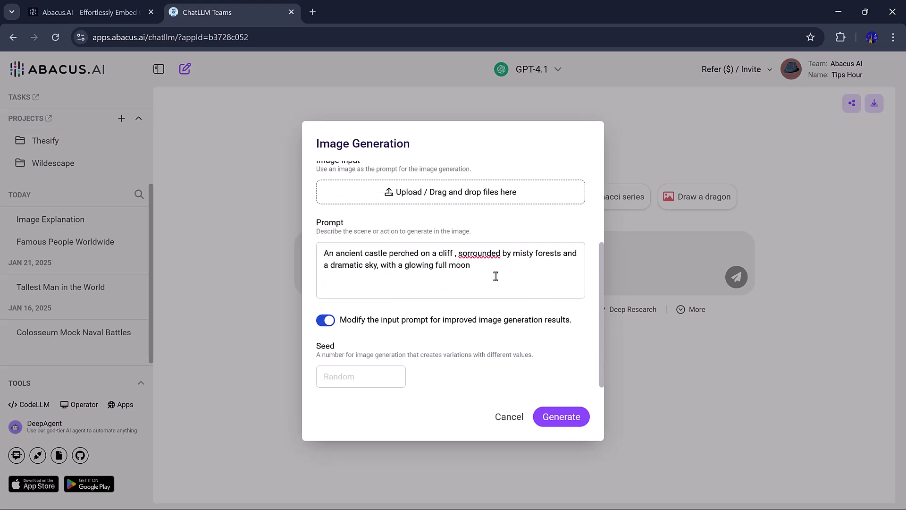
{"action": "left_click", "coordinate": [561, 416]}
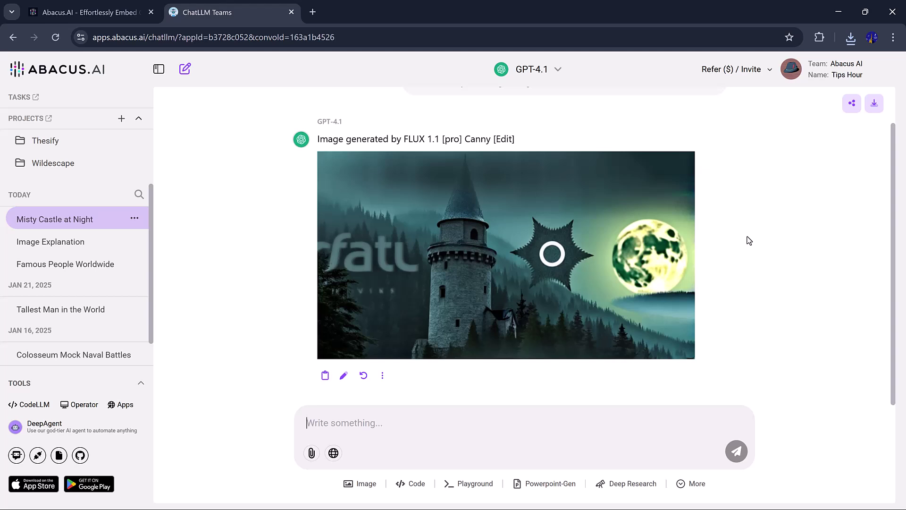
Start a Video-Gen request from the More menu with Luma Labs as the model.
{"action": "left_click", "coordinate": [692, 484]}
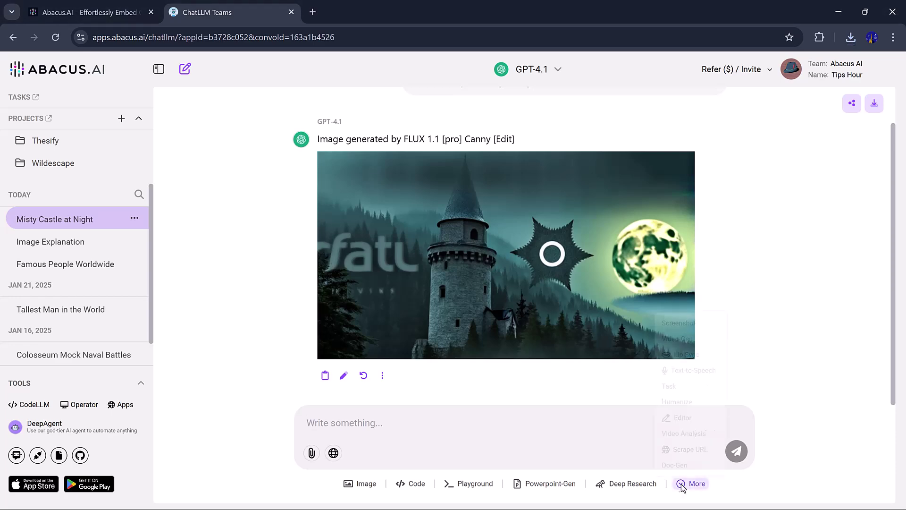
{"action": "left_click", "coordinate": [690, 332]}
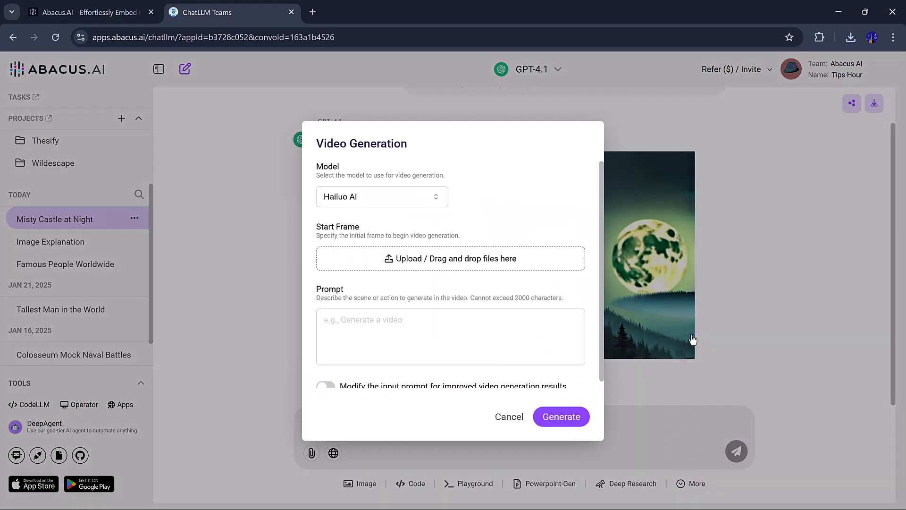
{"action": "left_click", "coordinate": [406, 198]}
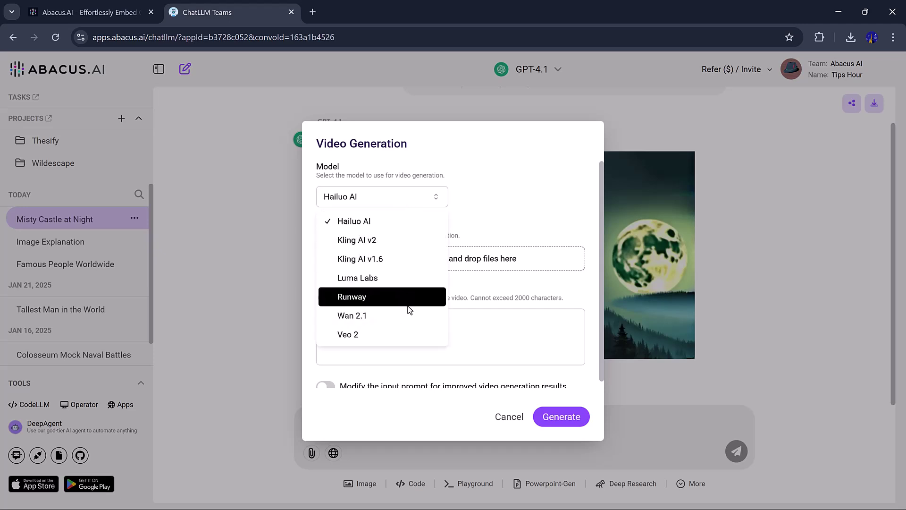
{"action": "left_click", "coordinate": [418, 274]}
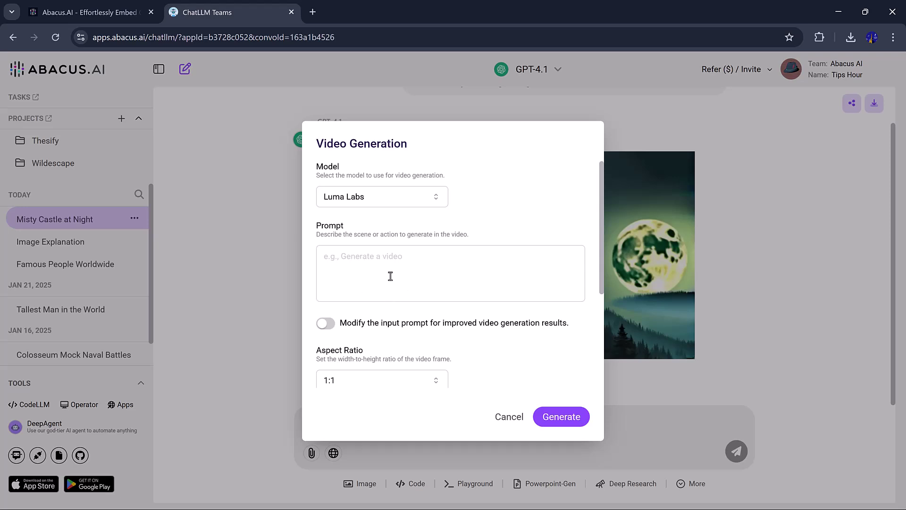
Enter the software tutorial video prompt and set the aspect ratio to 9:16.
{"action": "left_click", "coordinate": [390, 276]}
{"action": "type", "text": "Create a tetorial video on how to use a specific softwear with clear on screen instructions and visual demonstrations"}
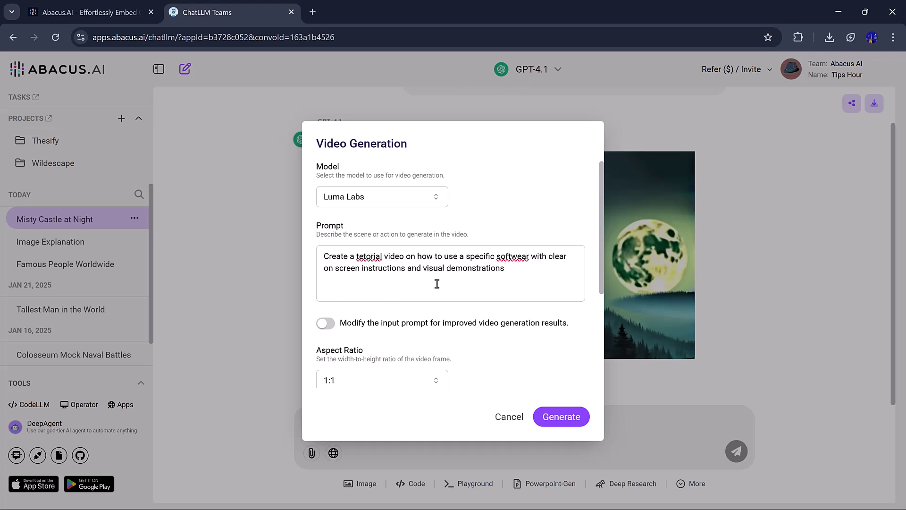
{"action": "scroll", "coordinate": [437, 284], "scroll_direction": "down", "scroll_amount": 2}
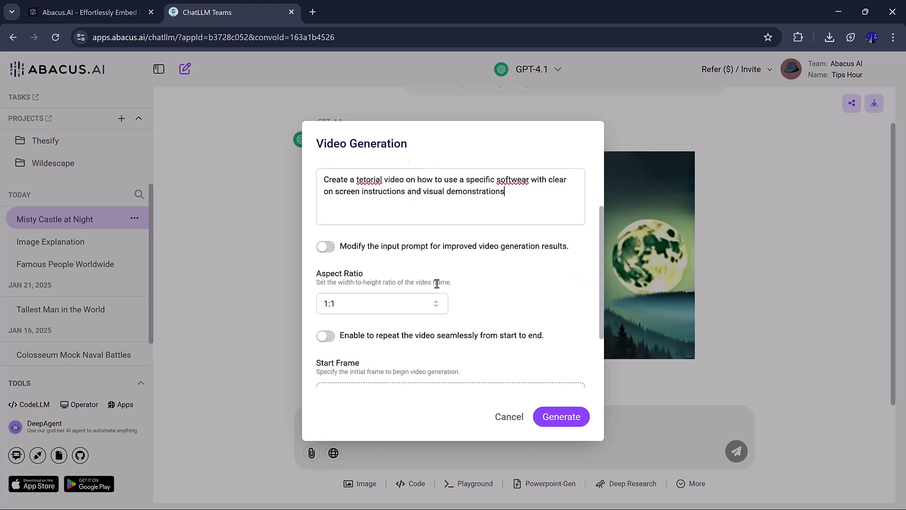
{"action": "left_click", "coordinate": [415, 304]}
{"action": "left_click", "coordinate": [414, 366]}
{"action": "scroll", "coordinate": [482, 356], "scroll_direction": "down", "scroll_amount": 2}
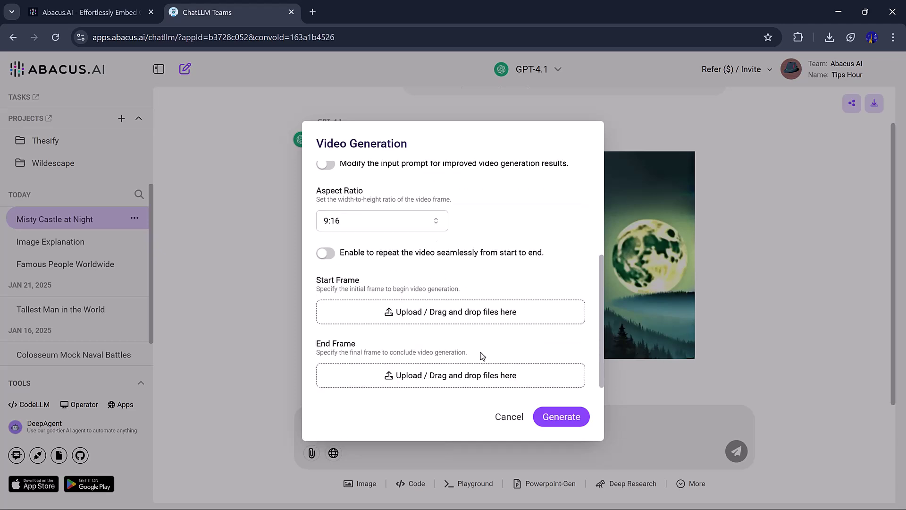
Generate the Luma Labs tutorial video and play the resulting clip of a man at a computer.
{"action": "left_click", "coordinate": [546, 423]}
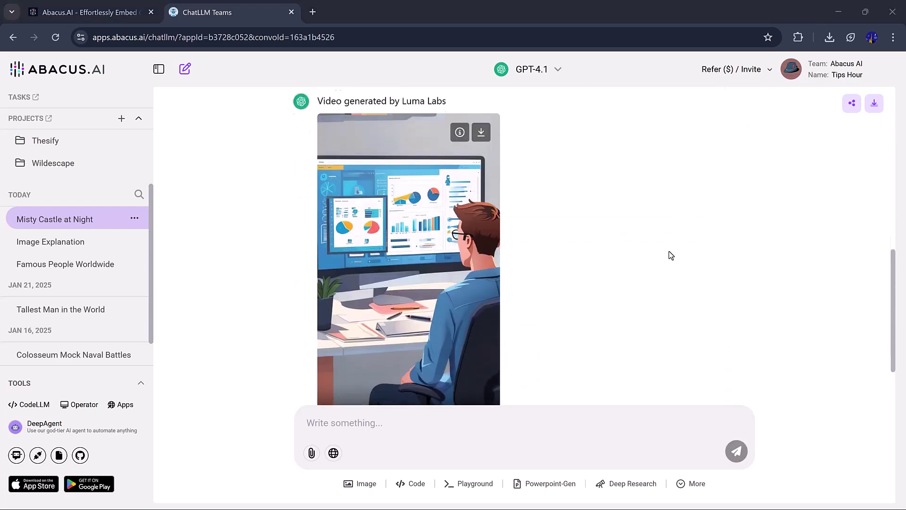
{"action": "scroll", "coordinate": [669, 251], "scroll_direction": "up", "scroll_amount": 1}
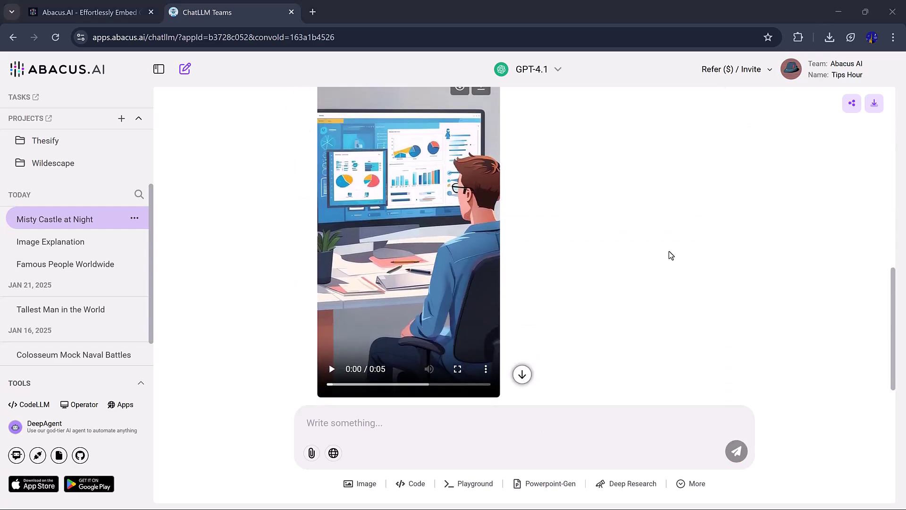
{"action": "left_click", "coordinate": [332, 370]}
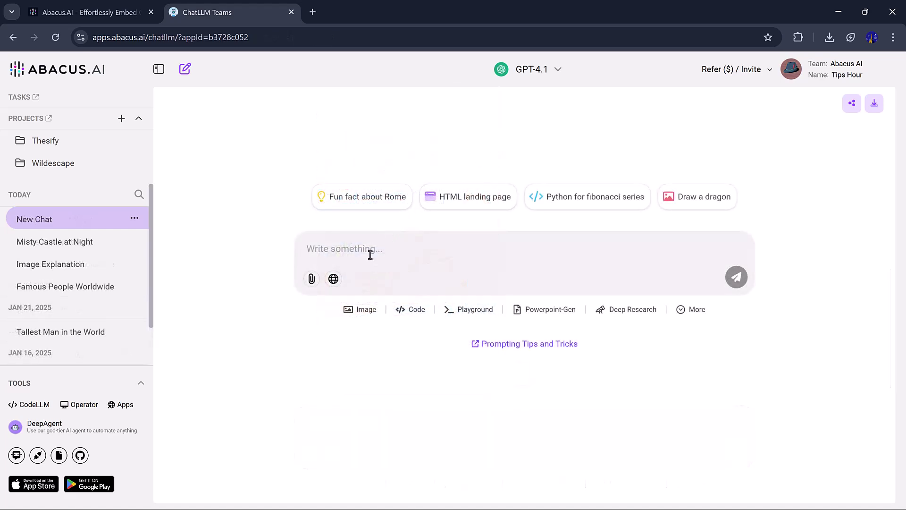
Get a one-paragraph AI article rewritten in the AI Detector Proof tone, then open a blank chat.
{"action": "type", "text": "write an article on AI in one paragragh"}
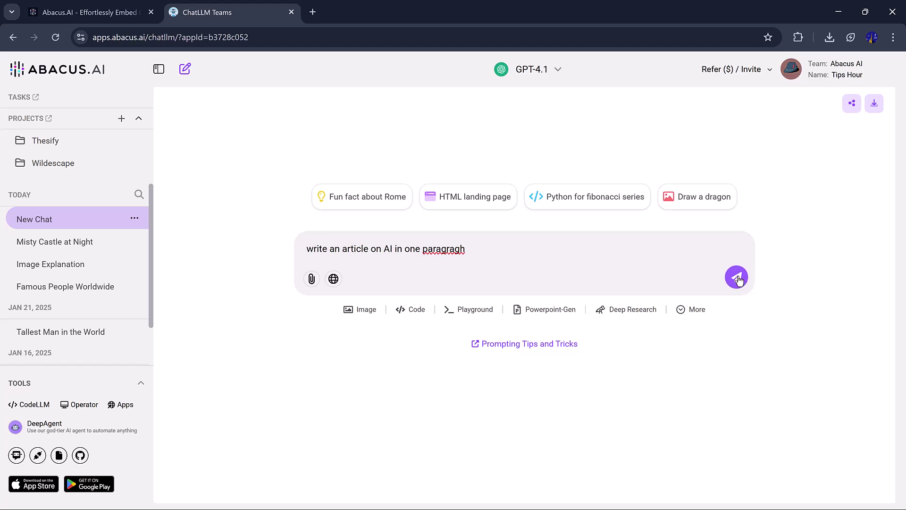
{"action": "left_click", "coordinate": [736, 278]}
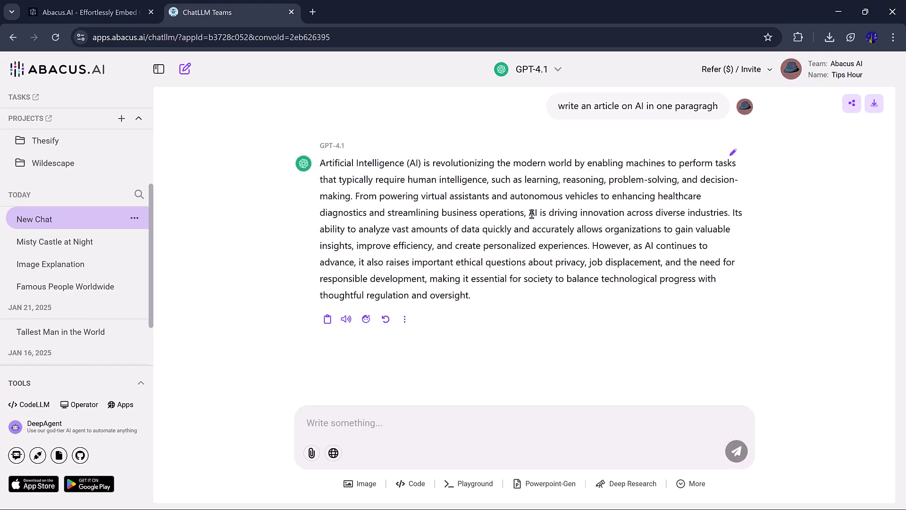
{"action": "left_click", "coordinate": [366, 318]}
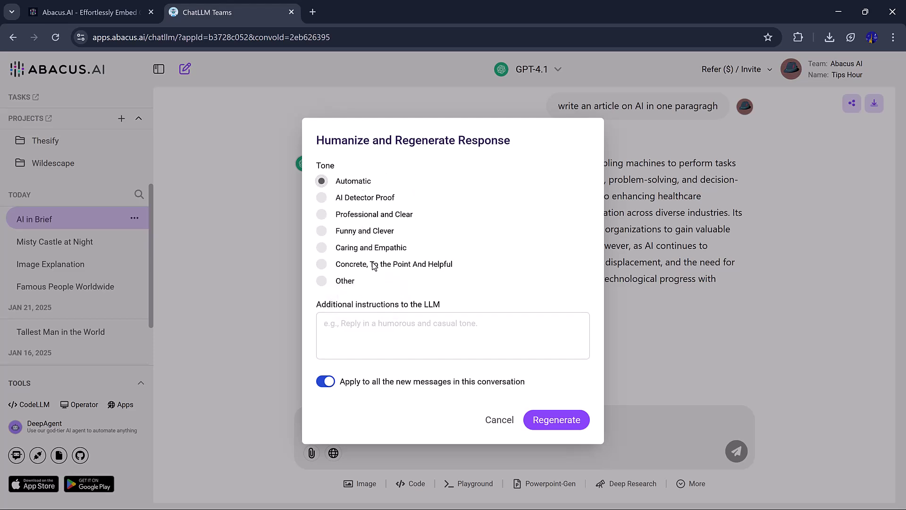
{"action": "left_click", "coordinate": [321, 202]}
{"action": "left_click", "coordinate": [551, 421]}
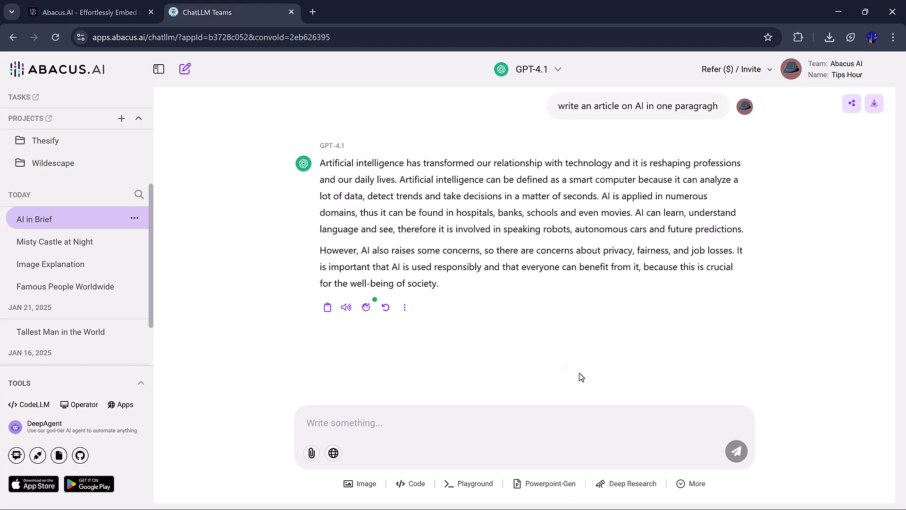
{"action": "mouse_move", "coordinate": [488, 230]}
{"action": "left_click", "coordinate": [185, 69]}
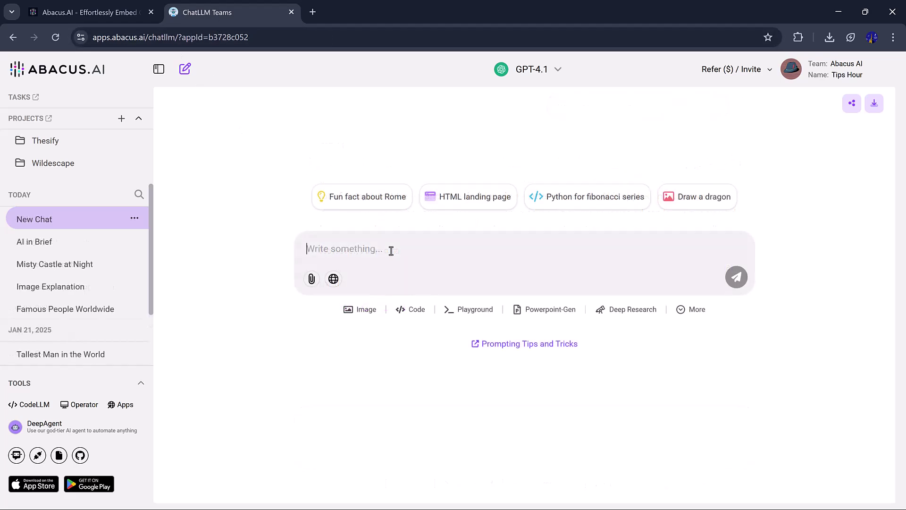
Request a simple blog page with a sidebar and main content area, then review the generated code.
{"action": "type", "text": "Design a simple blog page with a sidebar and main content area"}
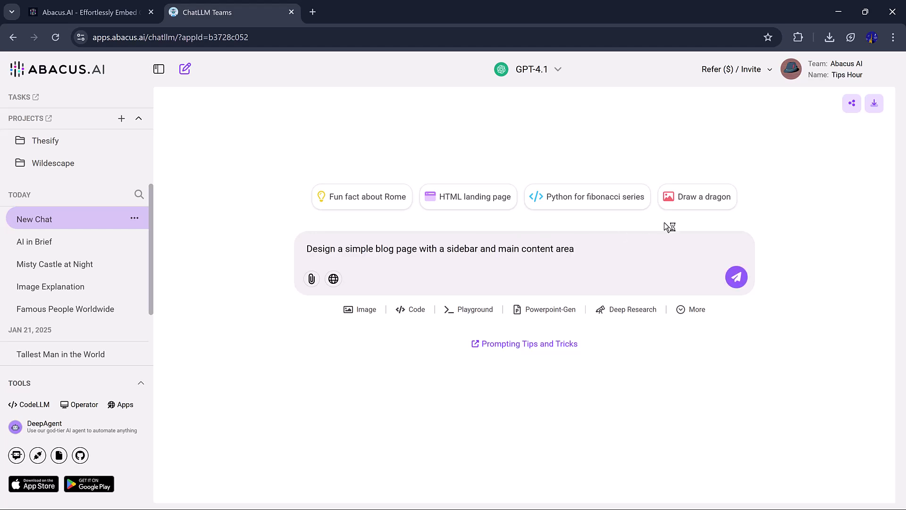
{"action": "left_click", "coordinate": [735, 279]}
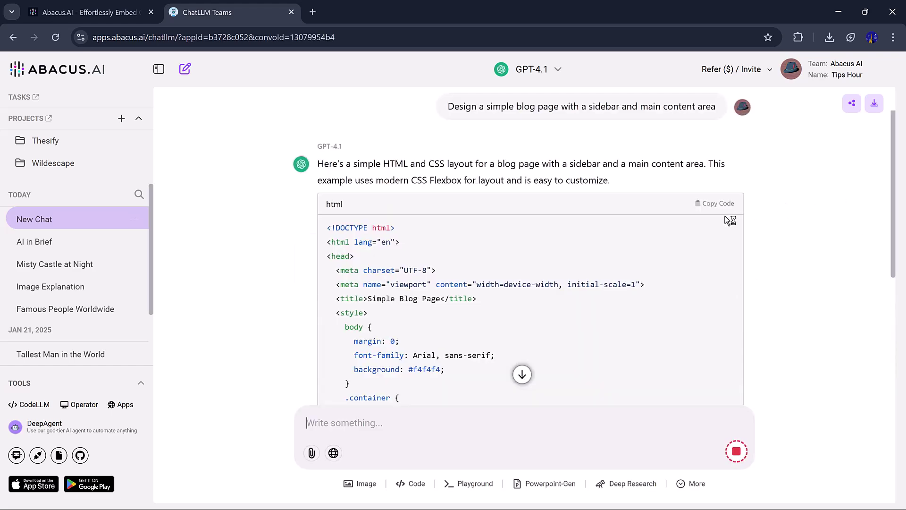
{"action": "scroll", "coordinate": [684, 258], "scroll_direction": "down", "scroll_amount": 5}
{"action": "scroll", "coordinate": [682, 255], "scroll_direction": "down", "scroll_amount": 2}
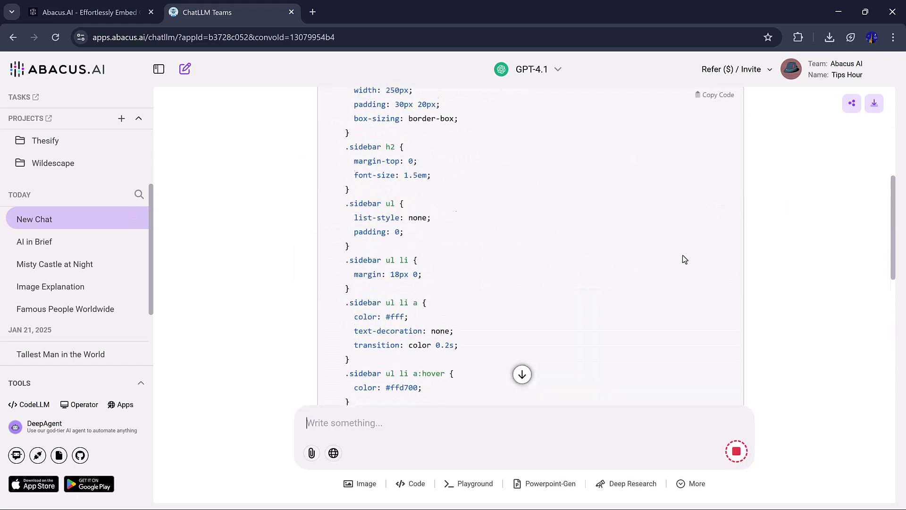
{"action": "scroll", "coordinate": [682, 254], "scroll_direction": "down", "scroll_amount": 2}
{"action": "scroll", "coordinate": [682, 255], "scroll_direction": "down", "scroll_amount": 2}
{"action": "scroll", "coordinate": [683, 255], "scroll_direction": "down", "scroll_amount": 2}
{"action": "scroll", "coordinate": [683, 255], "scroll_direction": "down", "scroll_amount": 3}
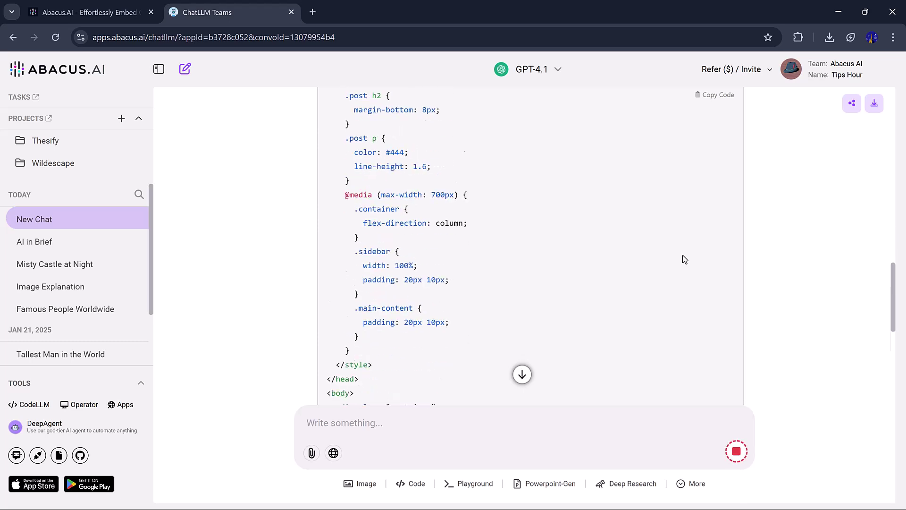
{"action": "scroll", "coordinate": [682, 255], "scroll_direction": "down", "scroll_amount": 3}
{"action": "scroll", "coordinate": [682, 255], "scroll_direction": "down", "scroll_amount": 3}
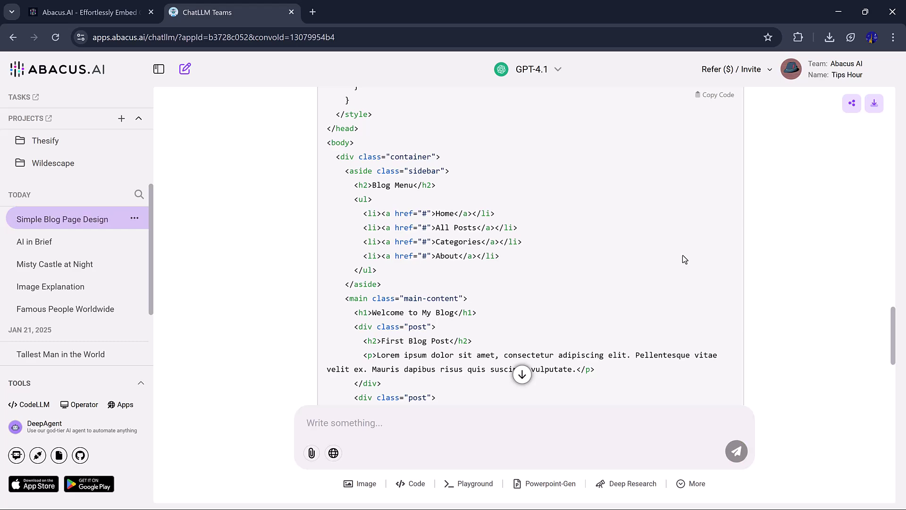
{"action": "scroll", "coordinate": [700, 250], "scroll_direction": "down", "scroll_amount": 5}
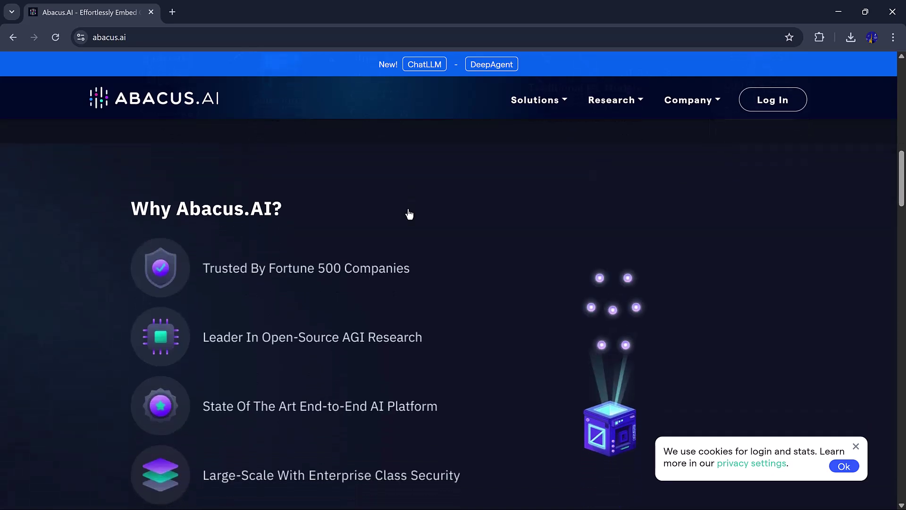
Scroll down through the Abacus.AI homepage and back up toward the top.
{"action": "scroll", "coordinate": [409, 214], "scroll_direction": "down", "scroll_amount": 6}
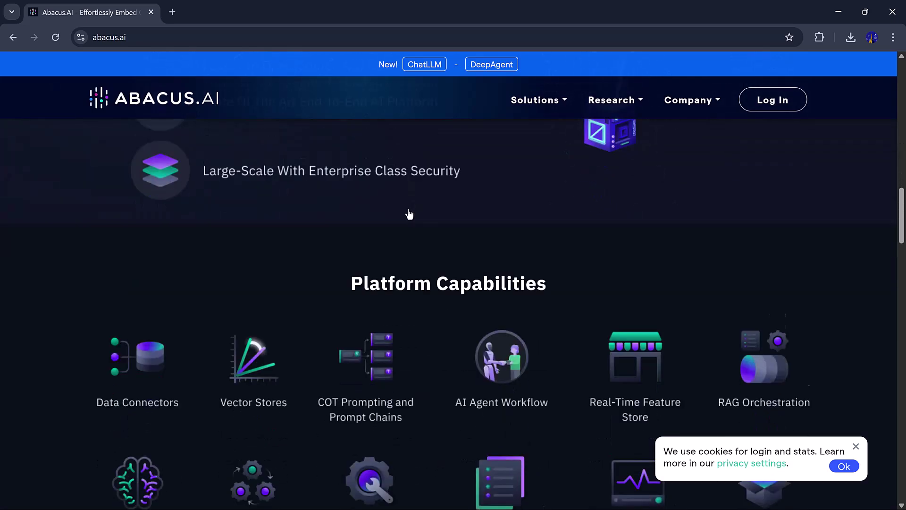
{"action": "scroll", "coordinate": [409, 214], "scroll_direction": "down", "scroll_amount": 2}
{"action": "scroll", "coordinate": [409, 213], "scroll_direction": "down", "scroll_amount": 7}
{"action": "scroll", "coordinate": [409, 214], "scroll_direction": "down", "scroll_amount": 4}
{"action": "scroll", "coordinate": [410, 214], "scroll_direction": "down", "scroll_amount": 5}
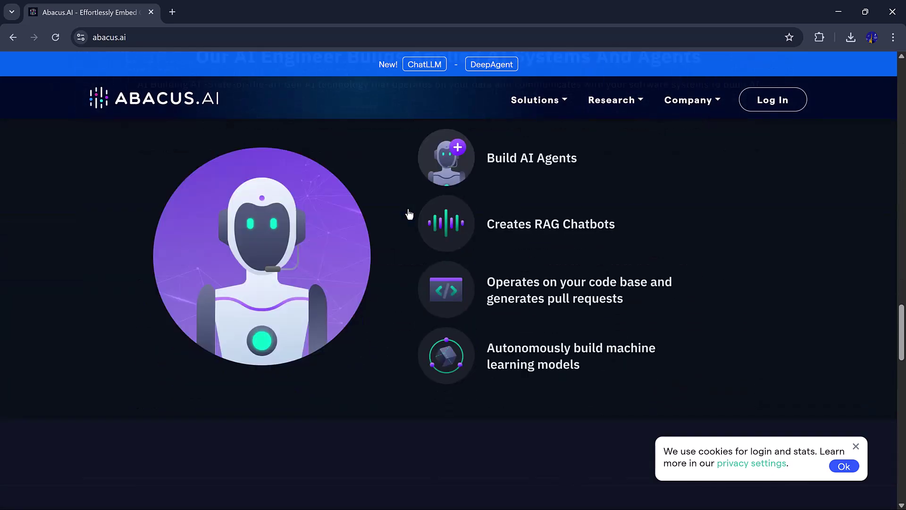
{"action": "scroll", "coordinate": [409, 214], "scroll_direction": "down", "scroll_amount": 8}
{"action": "scroll", "coordinate": [409, 213], "scroll_direction": "down", "scroll_amount": 2}
{"action": "scroll", "coordinate": [409, 214], "scroll_direction": "down", "scroll_amount": 4}
{"action": "scroll", "coordinate": [409, 213], "scroll_direction": "down", "scroll_amount": 5}
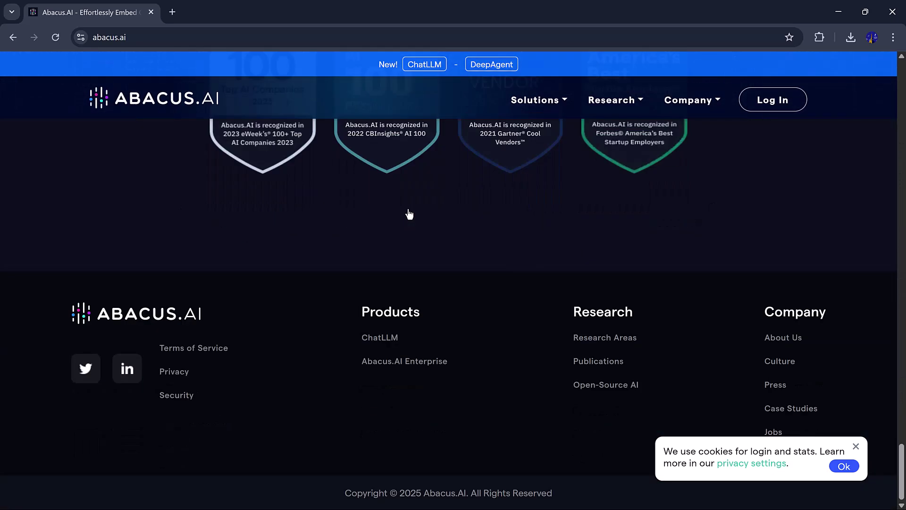
{"action": "scroll", "coordinate": [409, 214], "scroll_direction": "up", "scroll_amount": 1}
{"action": "scroll", "coordinate": [409, 214], "scroll_direction": "up", "scroll_amount": 10}
{"action": "scroll", "coordinate": [410, 214], "scroll_direction": "up", "scroll_amount": 12}
{"action": "scroll", "coordinate": [410, 213], "scroll_direction": "up", "scroll_amount": 8}
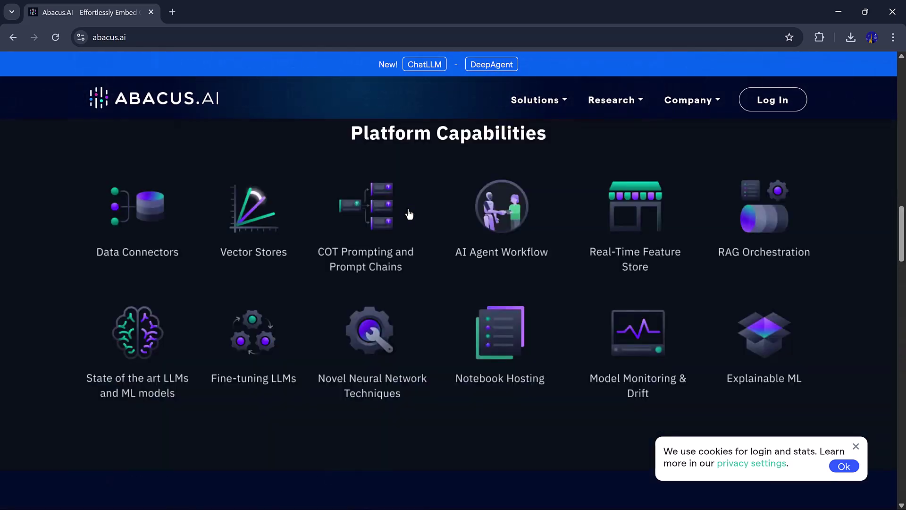
{"action": "scroll", "coordinate": [409, 213], "scroll_direction": "up", "scroll_amount": 6}
{"action": "scroll", "coordinate": [410, 214], "scroll_direction": "up", "scroll_amount": 6}
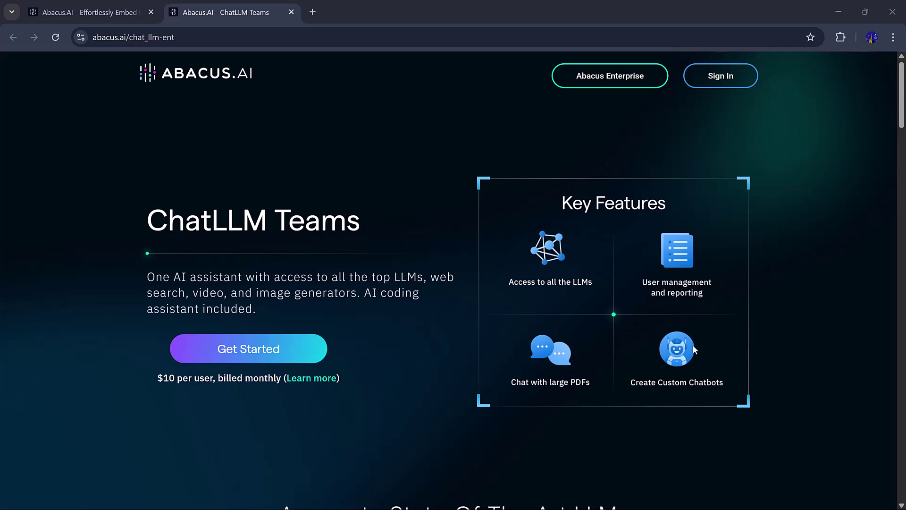
{"action": "scroll", "coordinate": [405, 407], "scroll_direction": "down", "scroll_amount": 1}
{"action": "scroll", "coordinate": [405, 407], "scroll_direction": "down", "scroll_amount": 3}
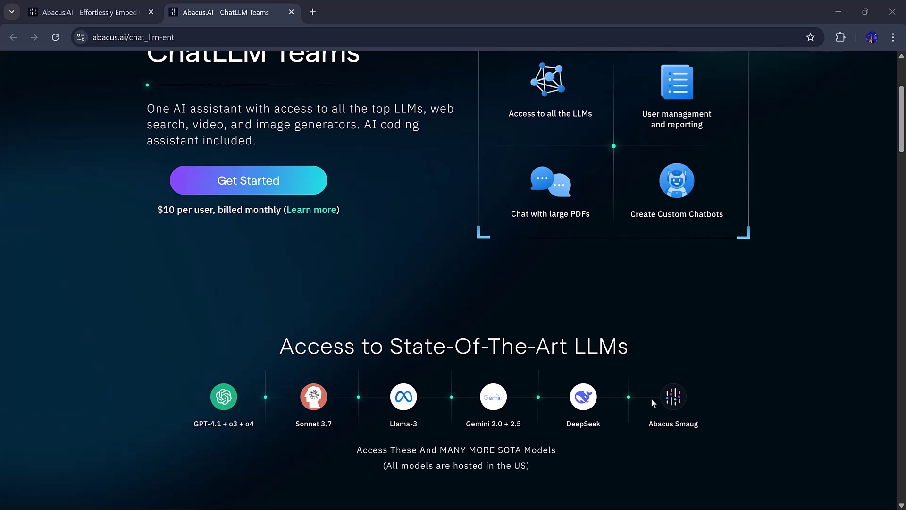
{"action": "scroll", "coordinate": [515, 312], "scroll_direction": "down", "scroll_amount": 2}
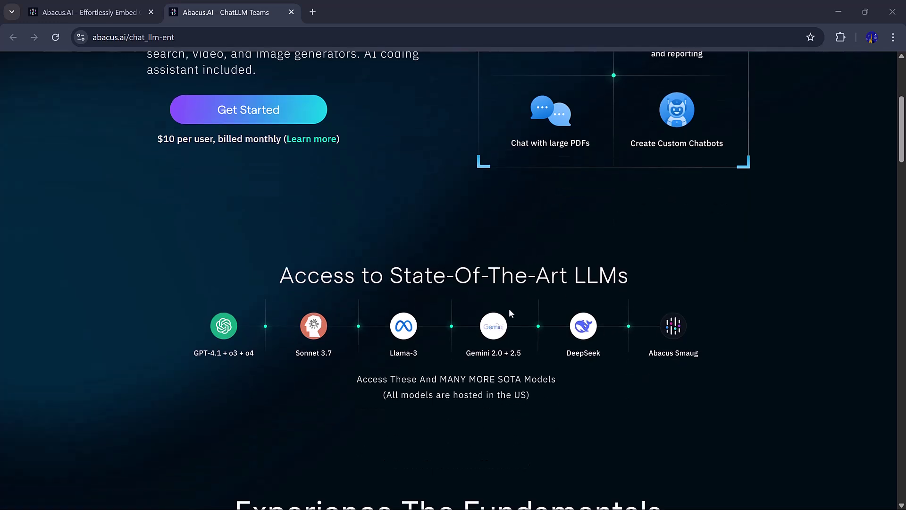
{"action": "scroll", "coordinate": [510, 310], "scroll_direction": "down", "scroll_amount": 3}
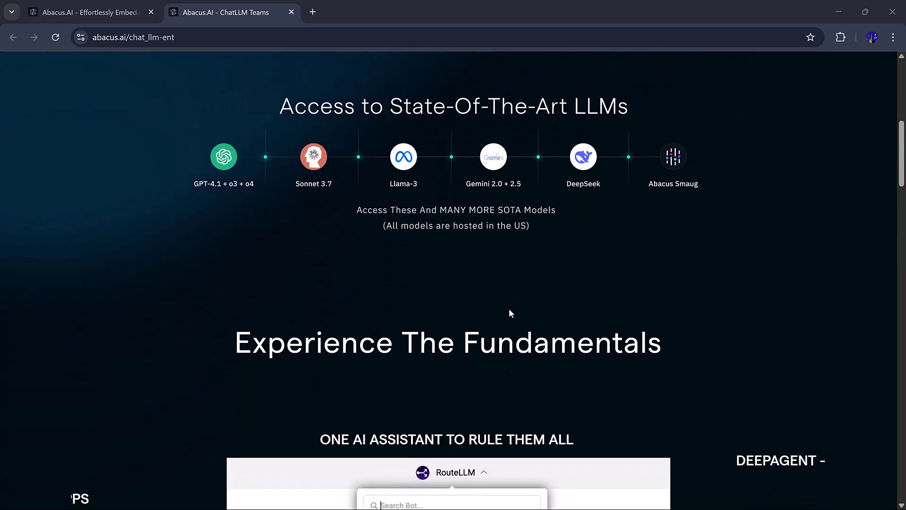
{"action": "scroll", "coordinate": [509, 310], "scroll_direction": "down", "scroll_amount": 2}
{"action": "scroll", "coordinate": [509, 310], "scroll_direction": "down", "scroll_amount": 2}
{"action": "scroll", "coordinate": [509, 309], "scroll_direction": "down", "scroll_amount": 1}
{"action": "scroll", "coordinate": [509, 310], "scroll_direction": "down", "scroll_amount": 2}
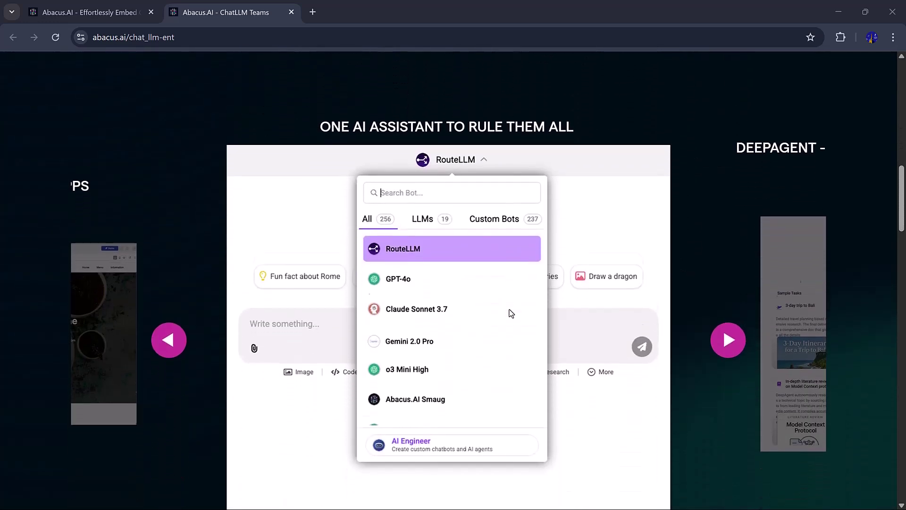
{"action": "scroll", "coordinate": [511, 313], "scroll_direction": "down", "scroll_amount": 2}
{"action": "scroll", "coordinate": [510, 313], "scroll_direction": "down", "scroll_amount": 2}
{"action": "scroll", "coordinate": [510, 313], "scroll_direction": "down", "scroll_amount": 3}
{"action": "scroll", "coordinate": [510, 313], "scroll_direction": "down", "scroll_amount": 3}
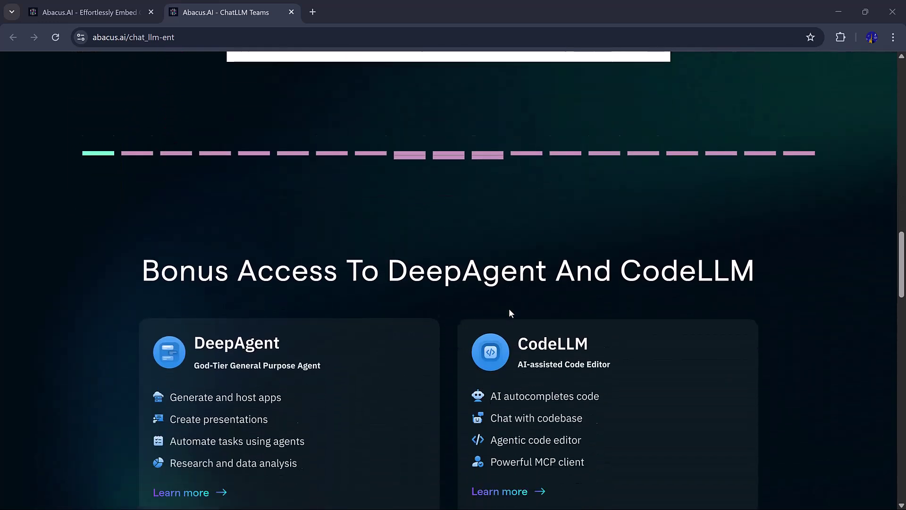
{"action": "scroll", "coordinate": [509, 312], "scroll_direction": "down", "scroll_amount": 5}
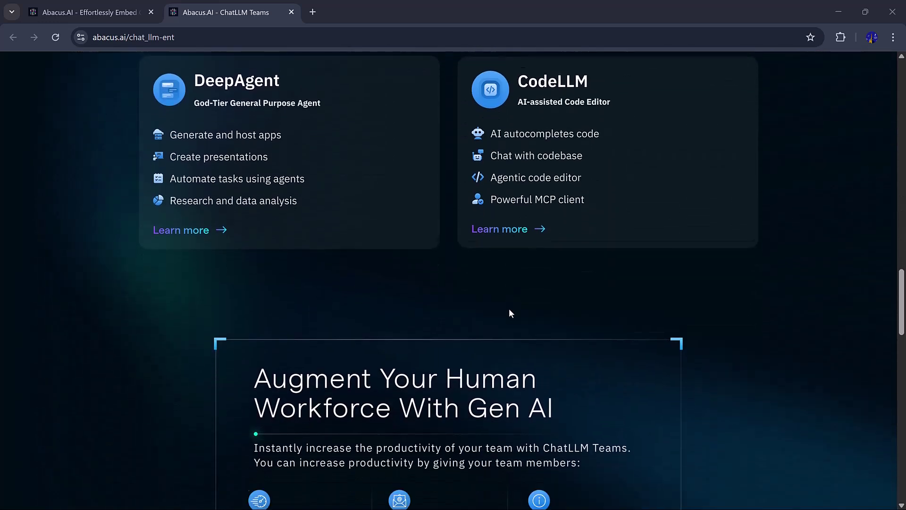
{"action": "scroll", "coordinate": [508, 313], "scroll_direction": "down", "scroll_amount": 2}
{"action": "scroll", "coordinate": [509, 313], "scroll_direction": "down", "scroll_amount": 3}
{"action": "scroll", "coordinate": [509, 313], "scroll_direction": "down", "scroll_amount": 1}
{"action": "scroll", "coordinate": [509, 313], "scroll_direction": "down", "scroll_amount": 2}
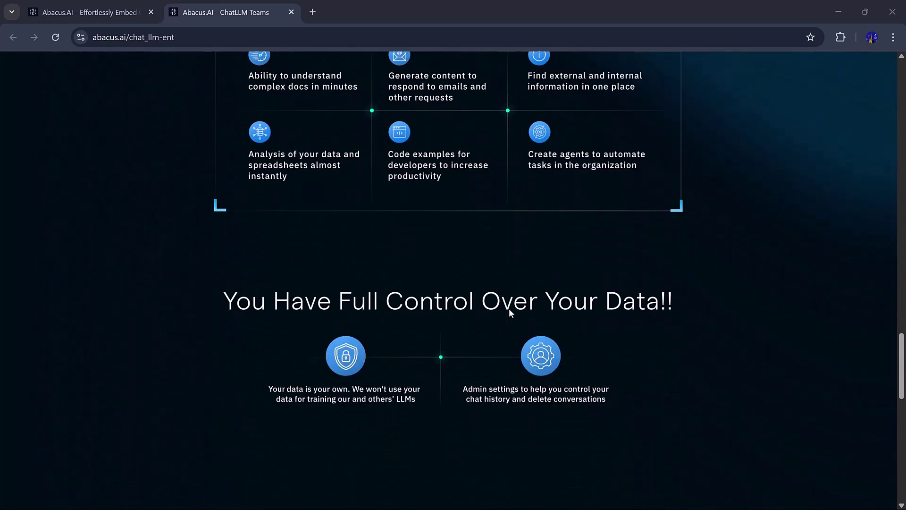
{"action": "scroll", "coordinate": [509, 313], "scroll_direction": "down", "scroll_amount": 2}
{"action": "scroll", "coordinate": [508, 313], "scroll_direction": "down", "scroll_amount": 2}
{"action": "scroll", "coordinate": [509, 313], "scroll_direction": "down", "scroll_amount": 2}
{"action": "scroll", "coordinate": [509, 313], "scroll_direction": "down", "scroll_amount": 3}
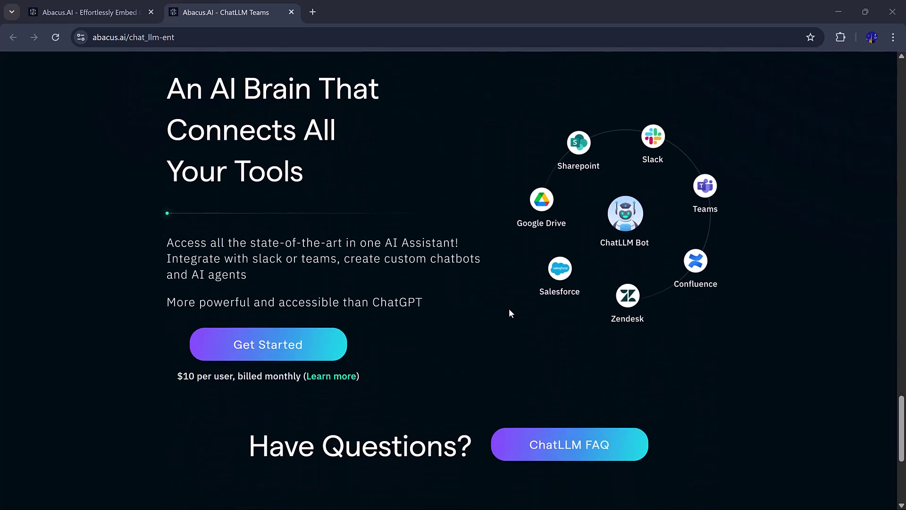
{"action": "scroll", "coordinate": [509, 310], "scroll_direction": "down", "scroll_amount": 2}
{"action": "scroll", "coordinate": [510, 310], "scroll_direction": "down", "scroll_amount": 2}
{"action": "scroll", "coordinate": [509, 310], "scroll_direction": "down", "scroll_amount": 1}
{"action": "scroll", "coordinate": [509, 310], "scroll_direction": "down", "scroll_amount": 1}
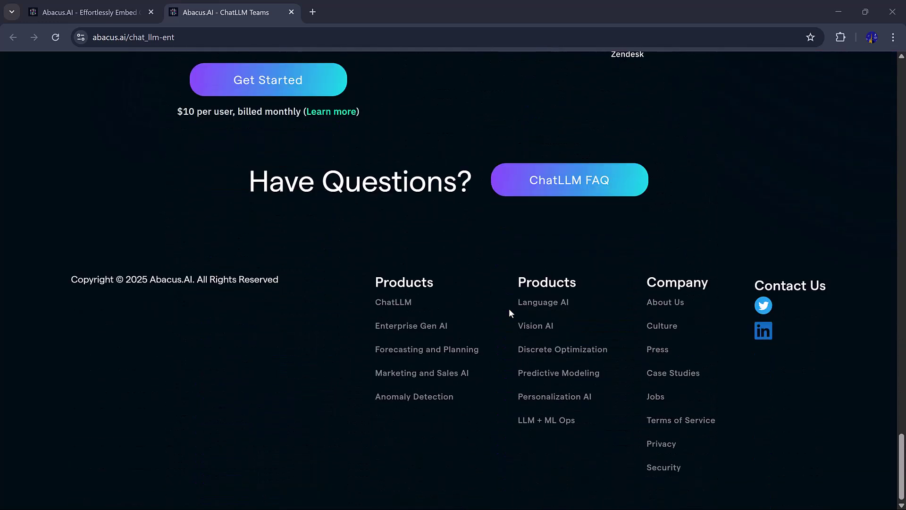